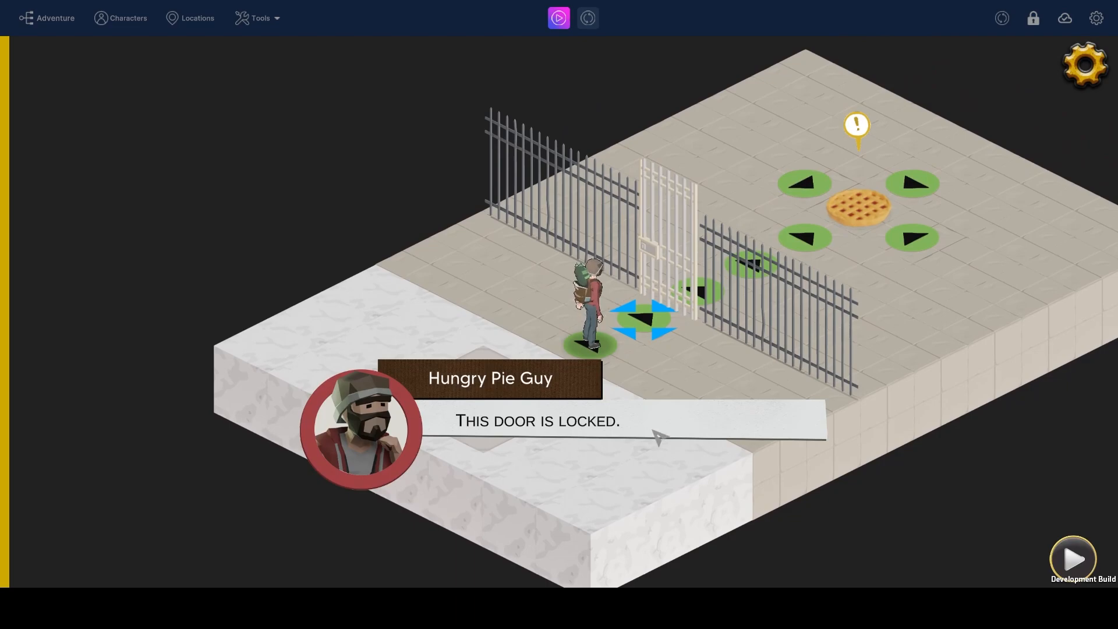
In the playtest, dismiss the locked-door message, get the key from the duffle bag, and interact with the emptied bag again
left_click(659, 447)
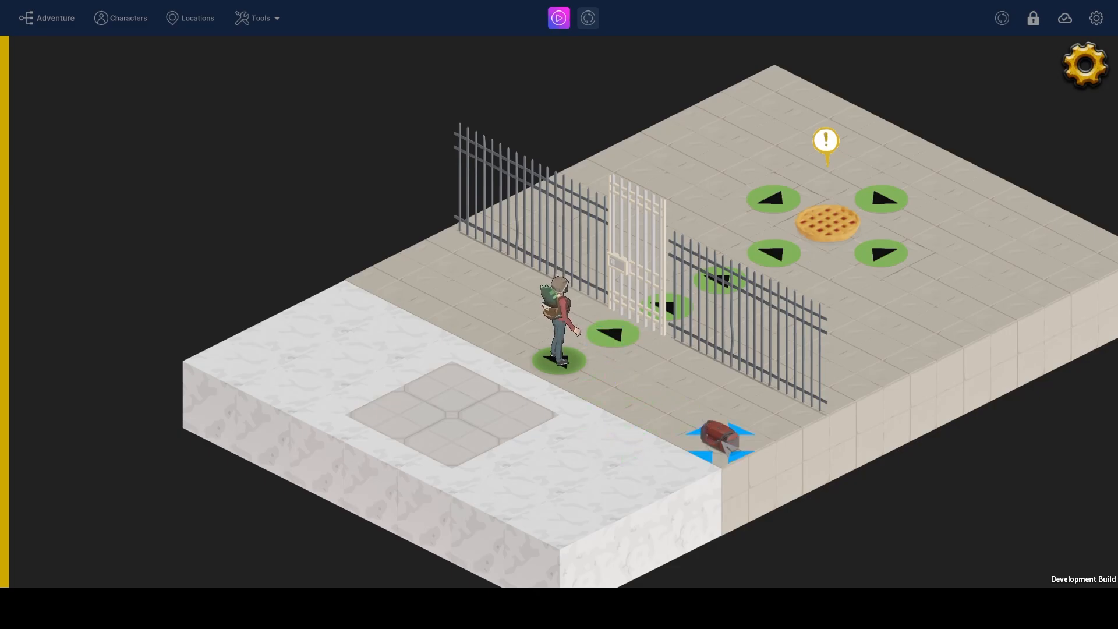
left_click(725, 442)
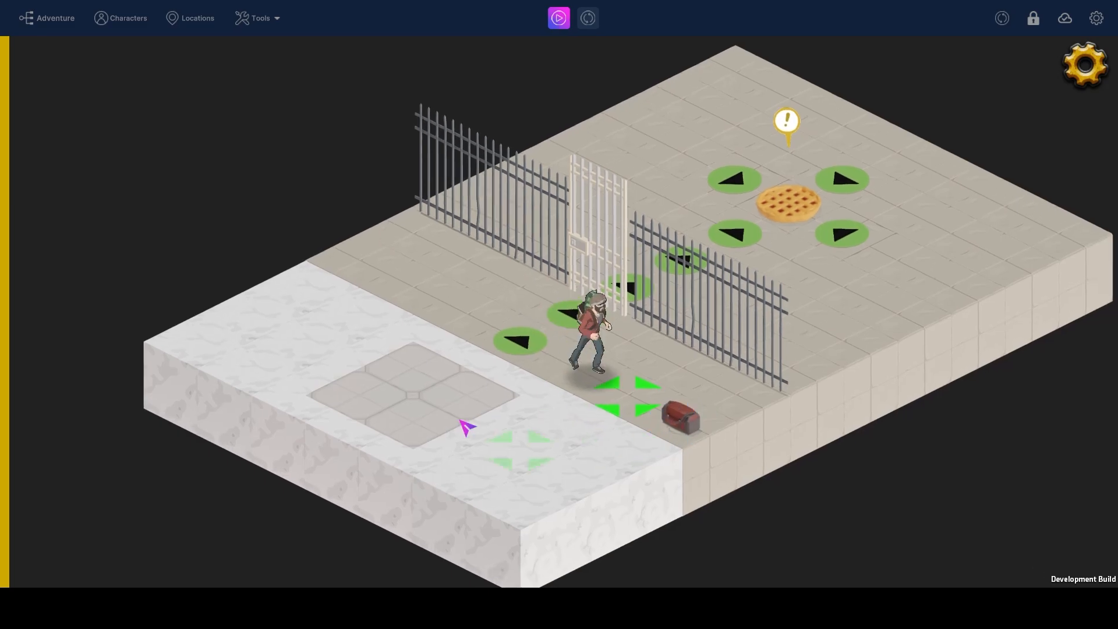
left_click(504, 467)
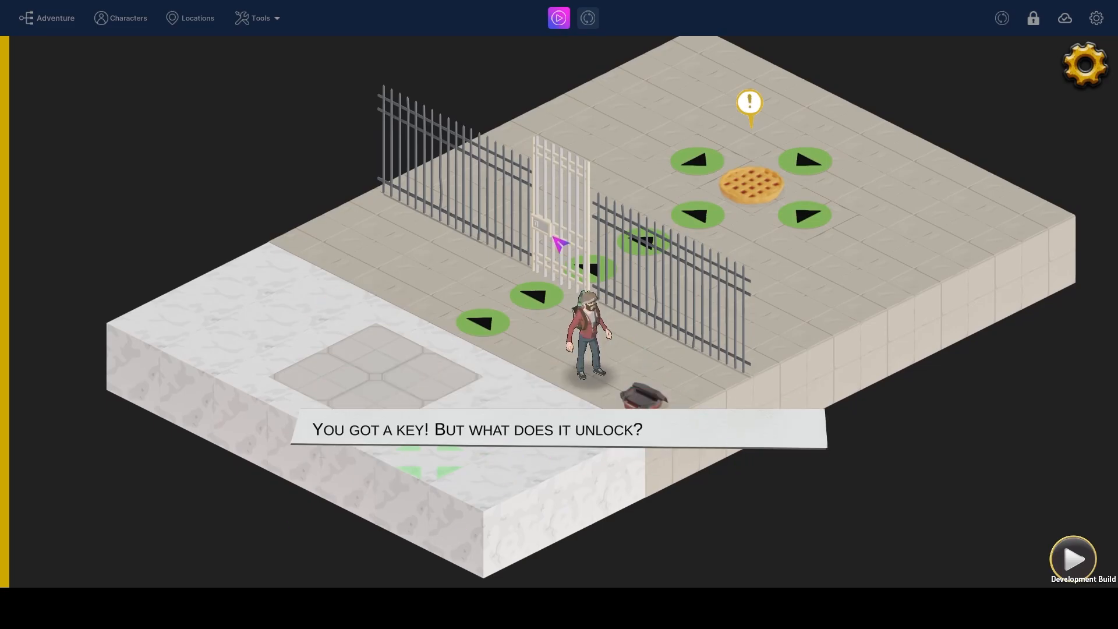
left_click(651, 411)
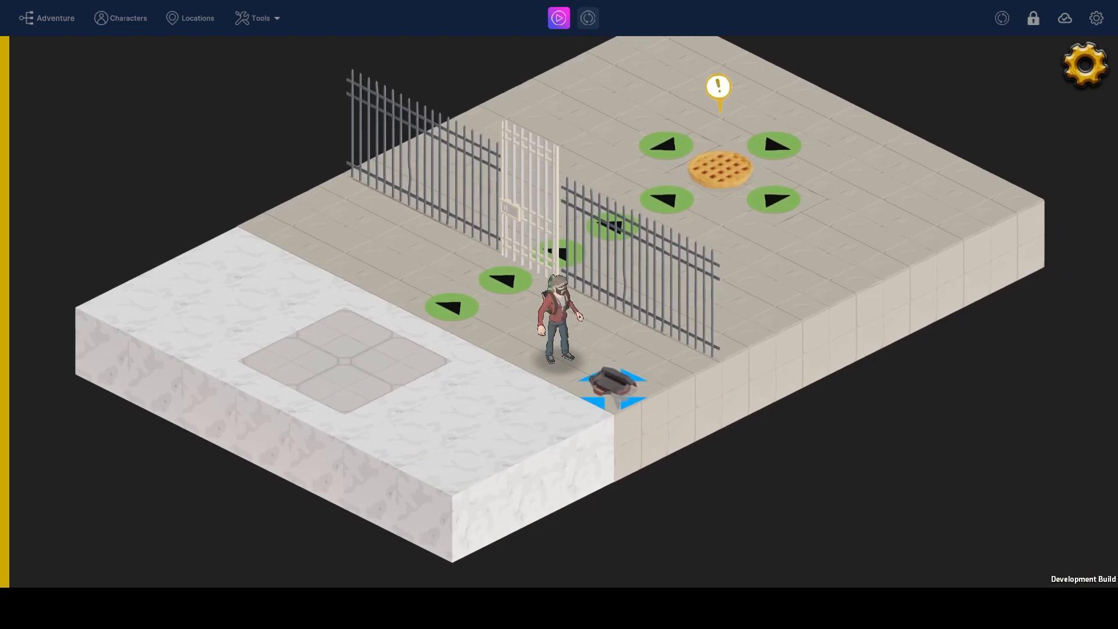
left_click(612, 393)
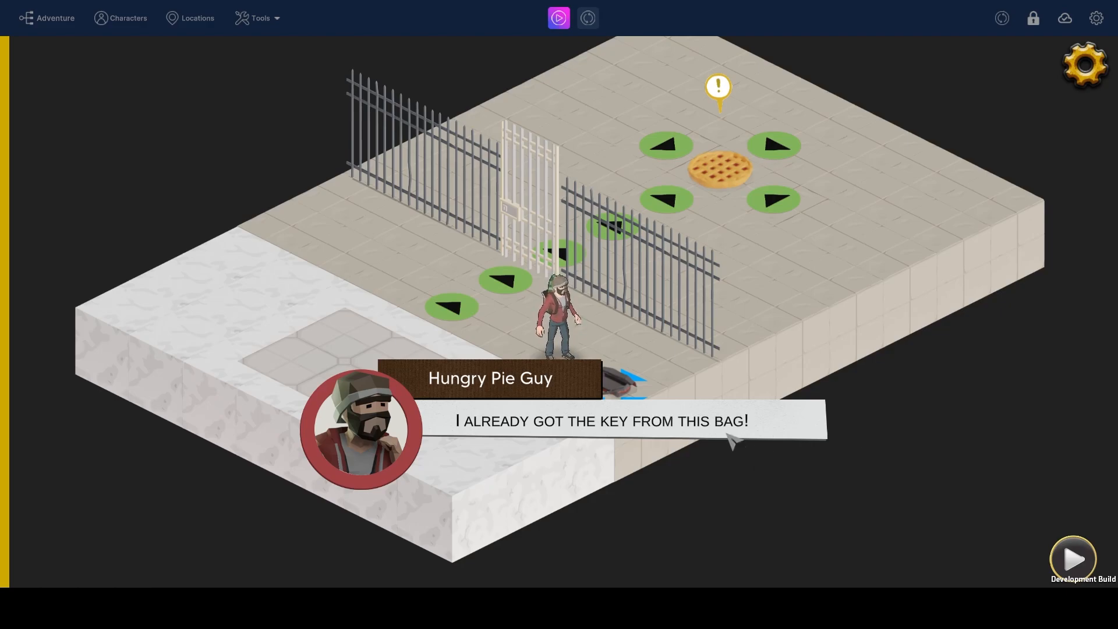
left_click(736, 432)
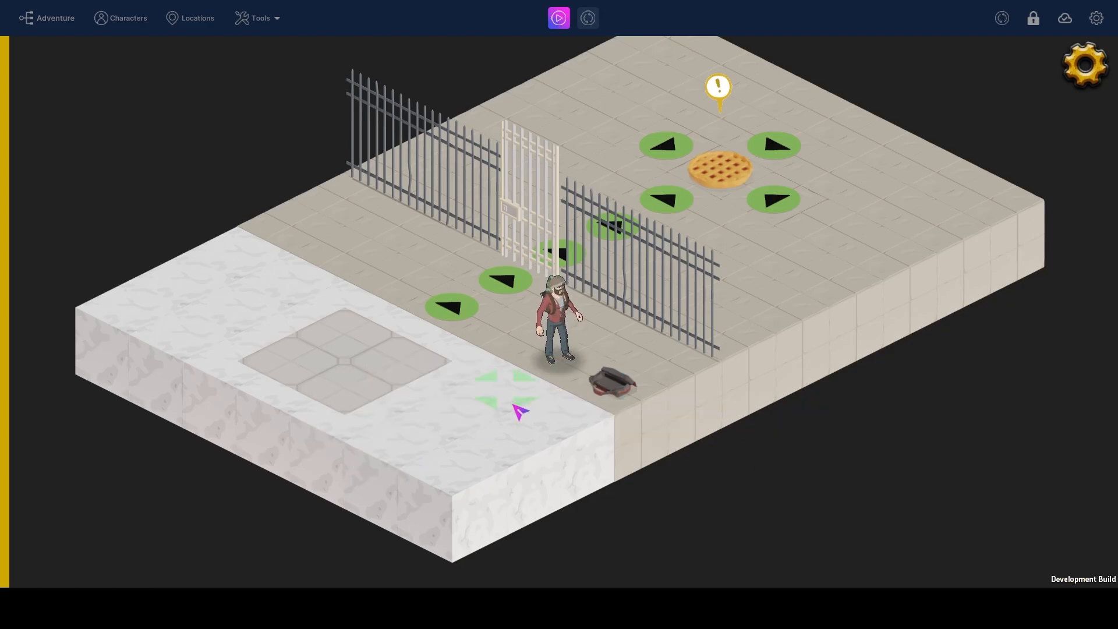
Walk the character back to the gate and unlock it with the key, advancing through the dialogue
left_click(454, 319)
left_click(510, 283)
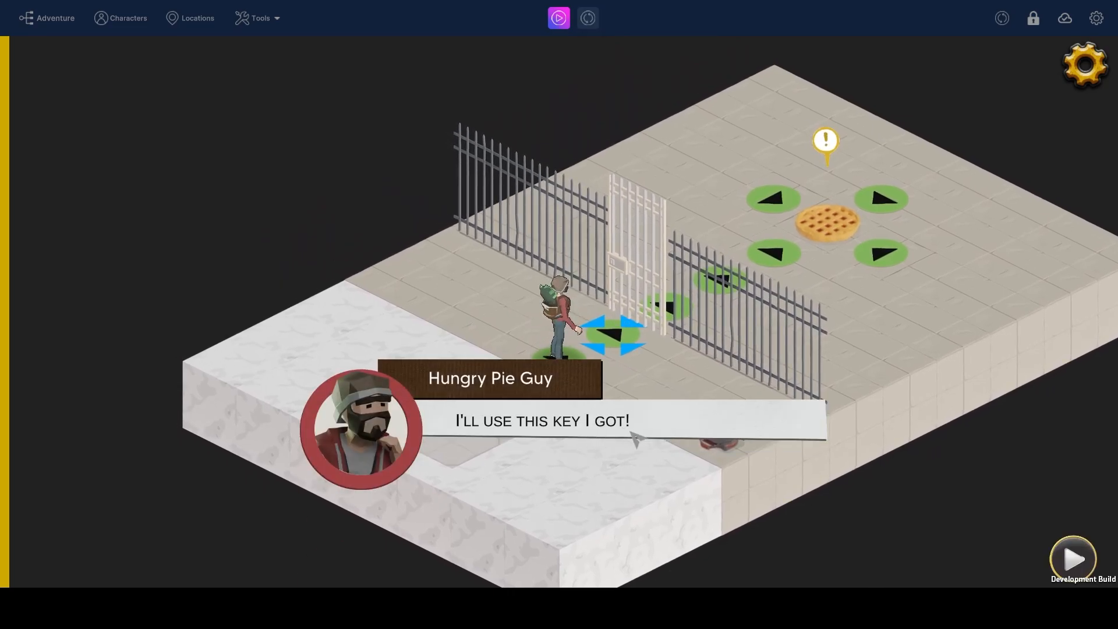
left_click(626, 440)
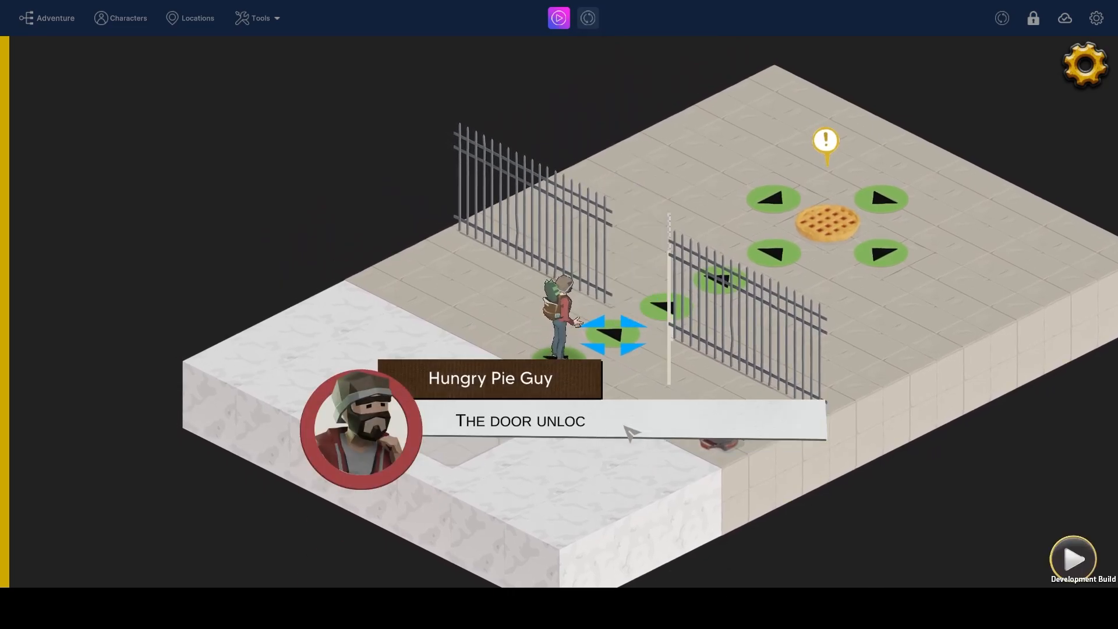
left_click(615, 424)
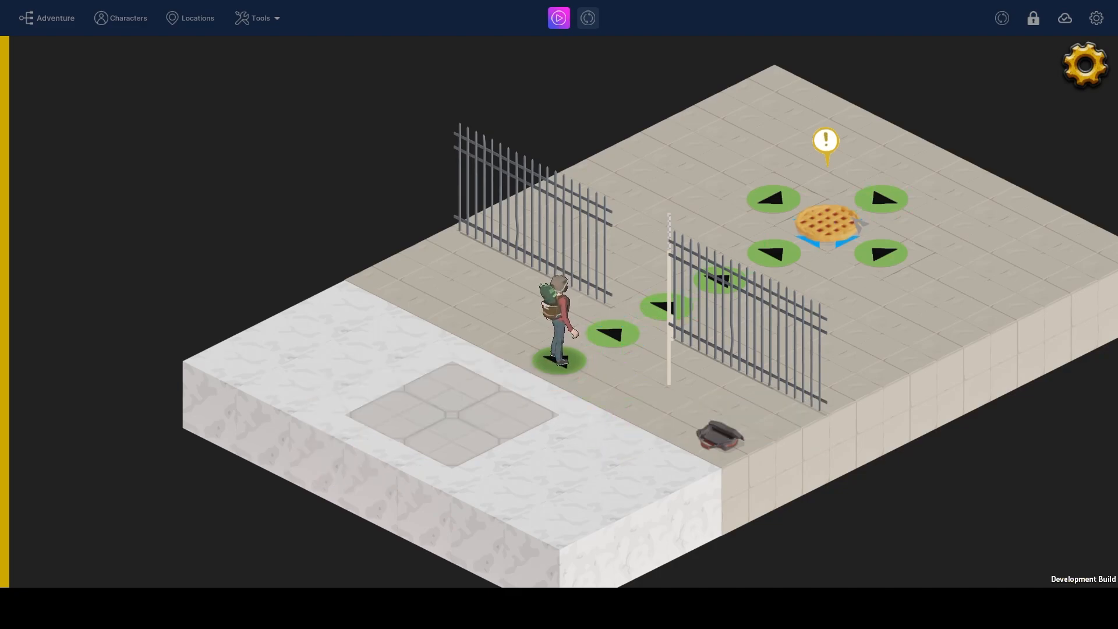
Walk to the pie, choose "EAT THE PIE", and advance through the closing dialogue
left_click(842, 234)
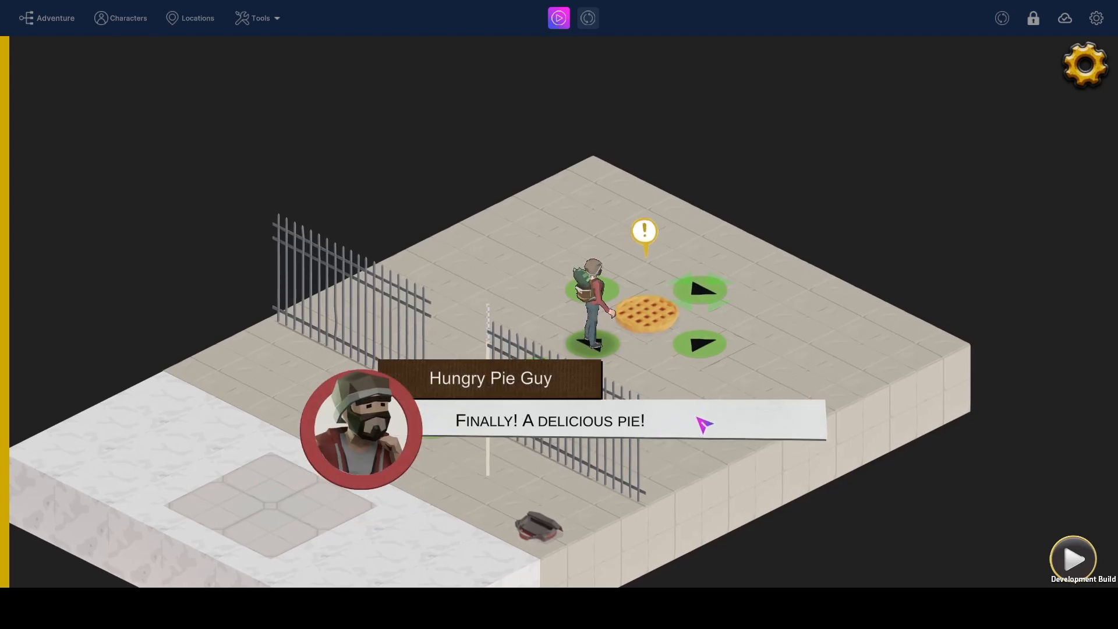
left_click(703, 424)
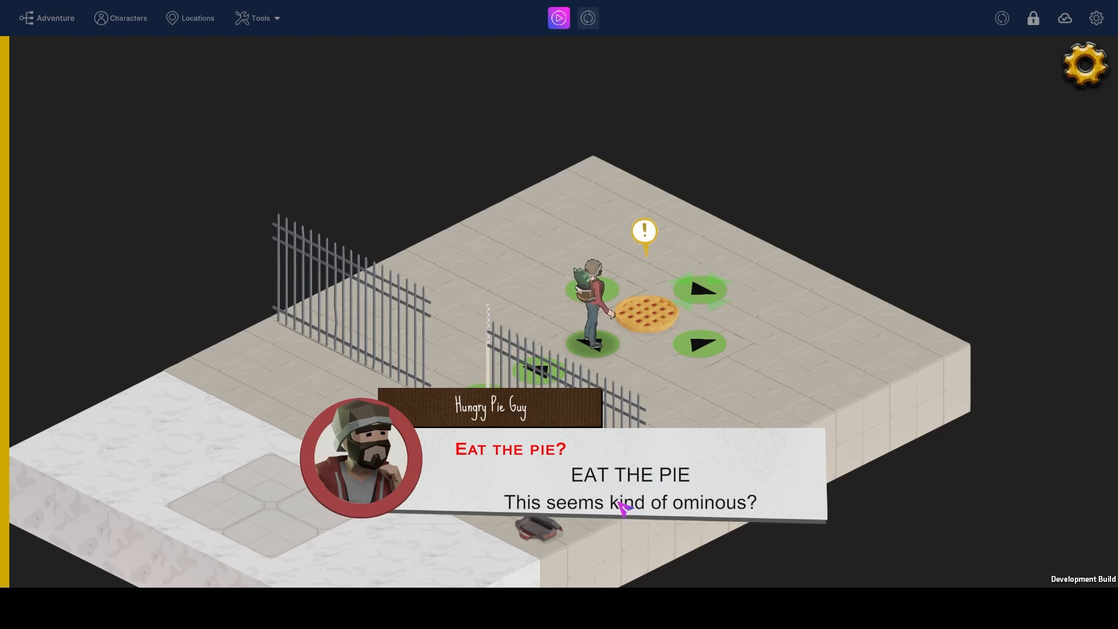
left_click(675, 475)
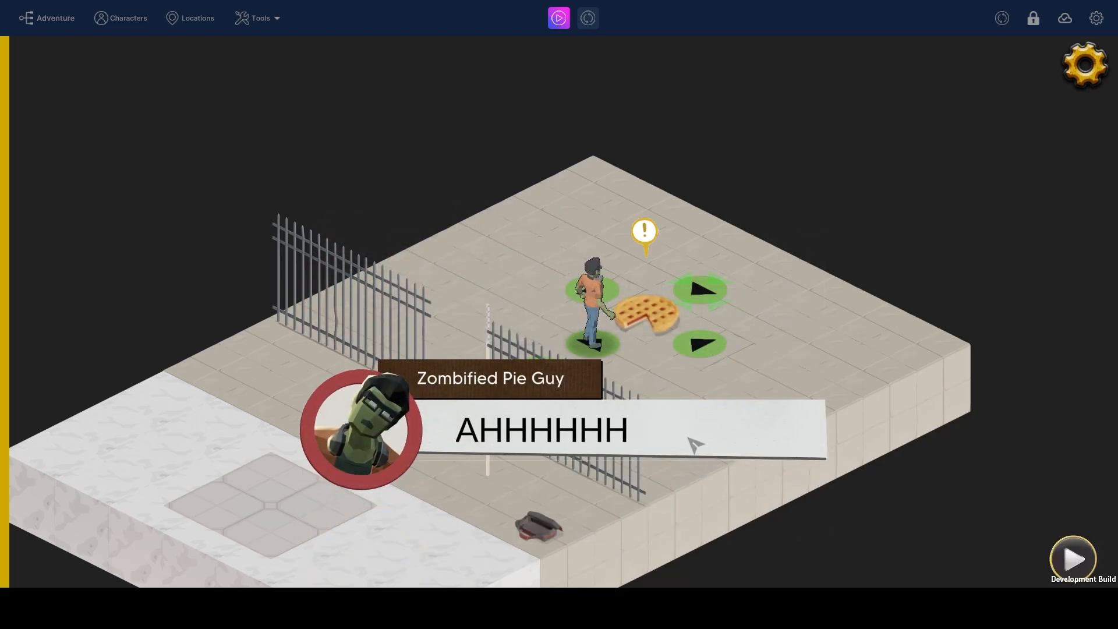
left_click(729, 486)
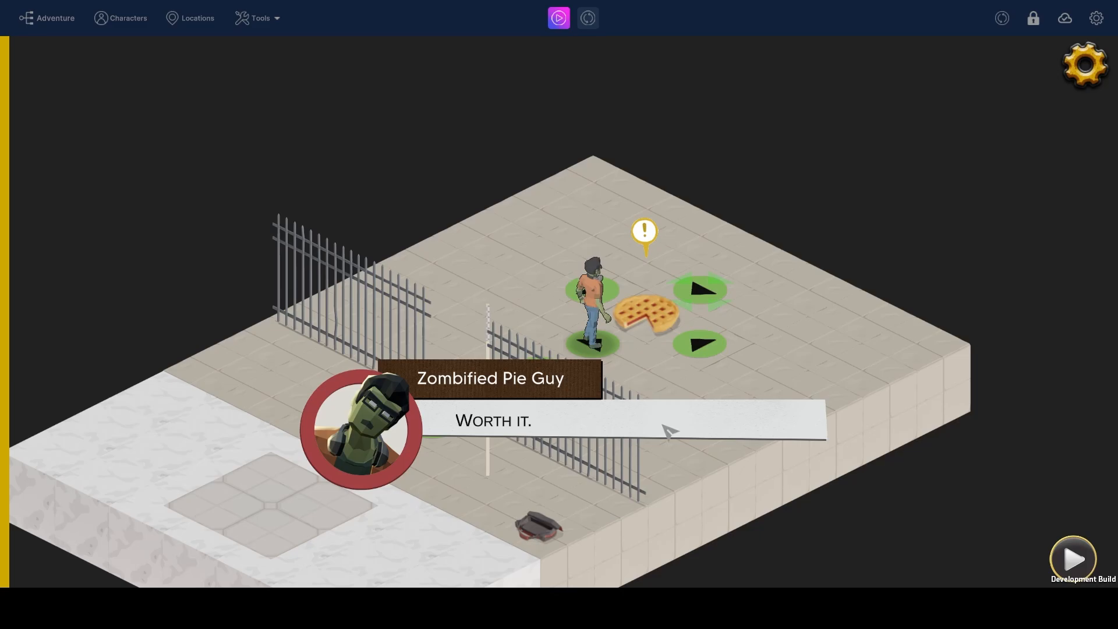
left_click(595, 429)
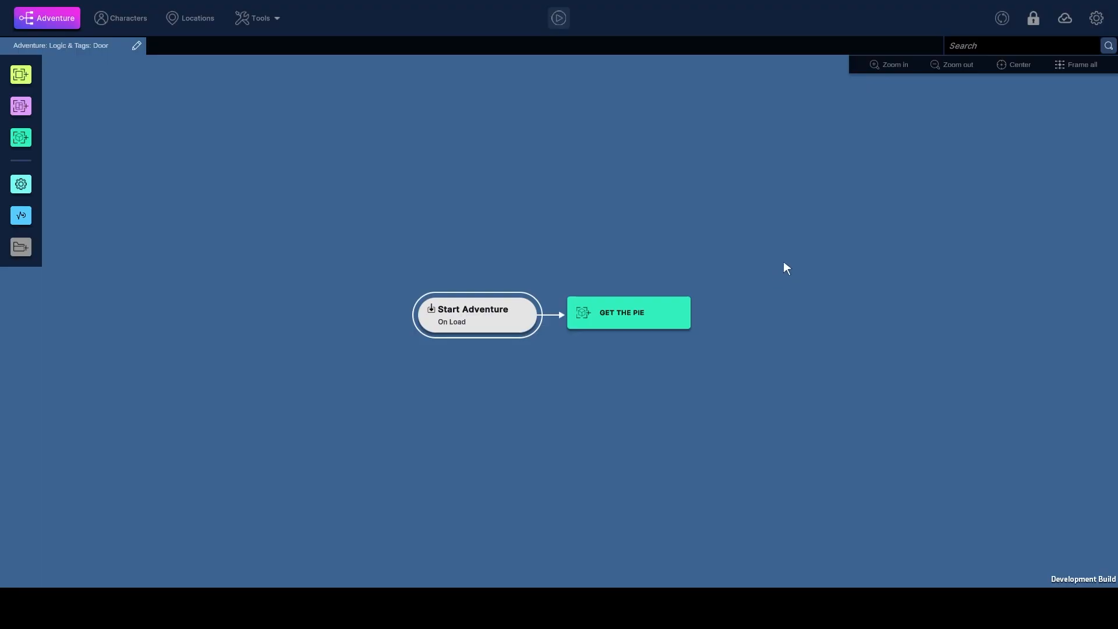
Open the Props tool and browse the prop list, viewing the built-in SM_Bld_Apartment_01 prop
left_click(257, 20)
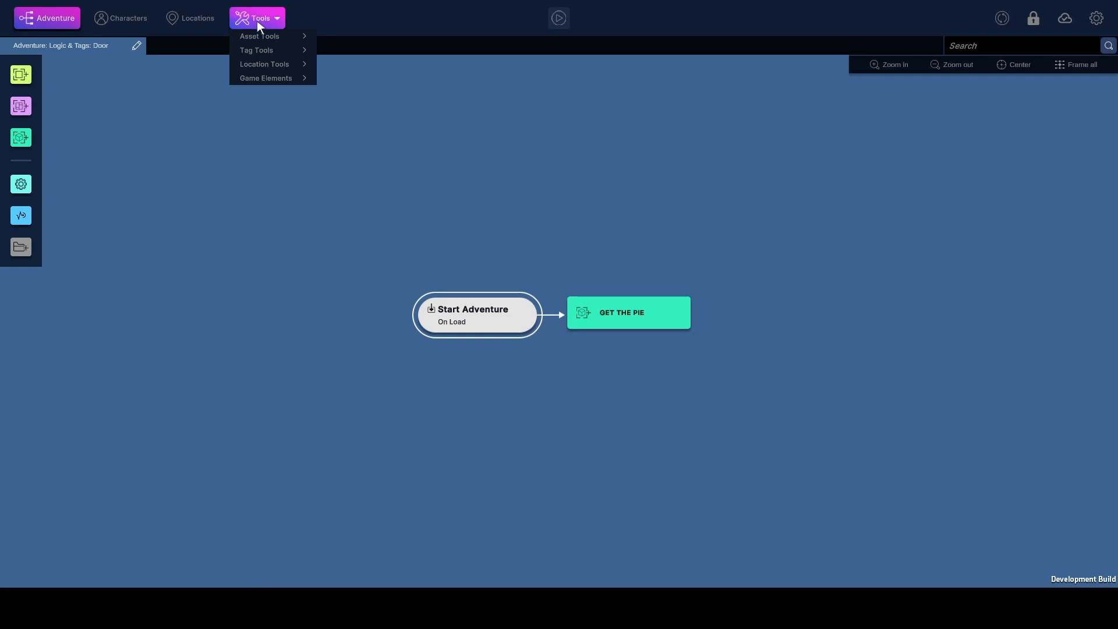
mouse_move(288, 58)
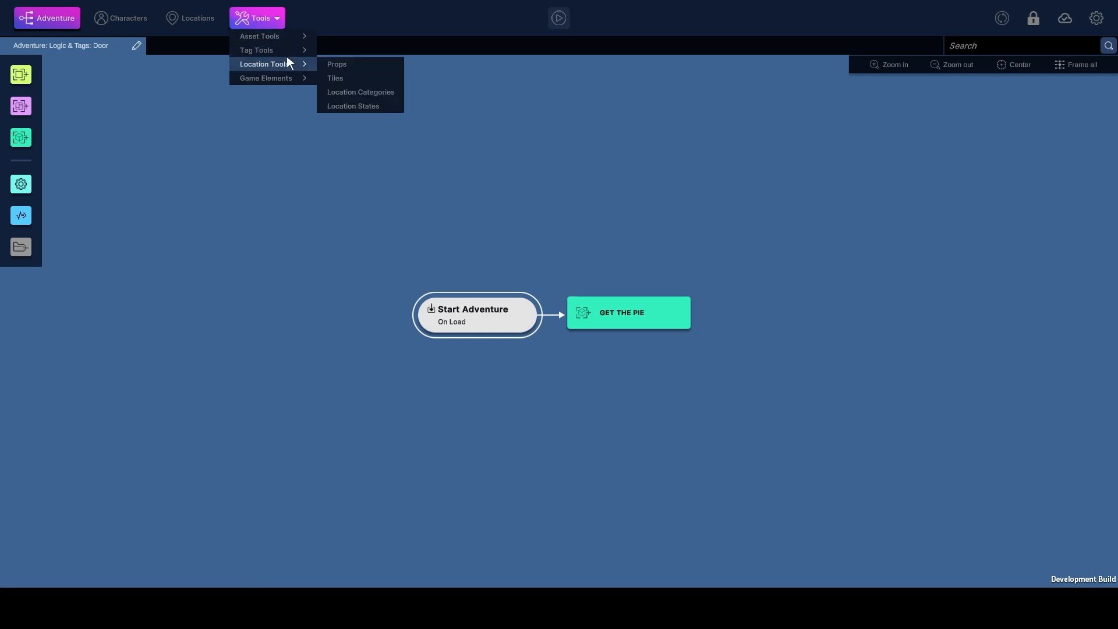
left_click(358, 61)
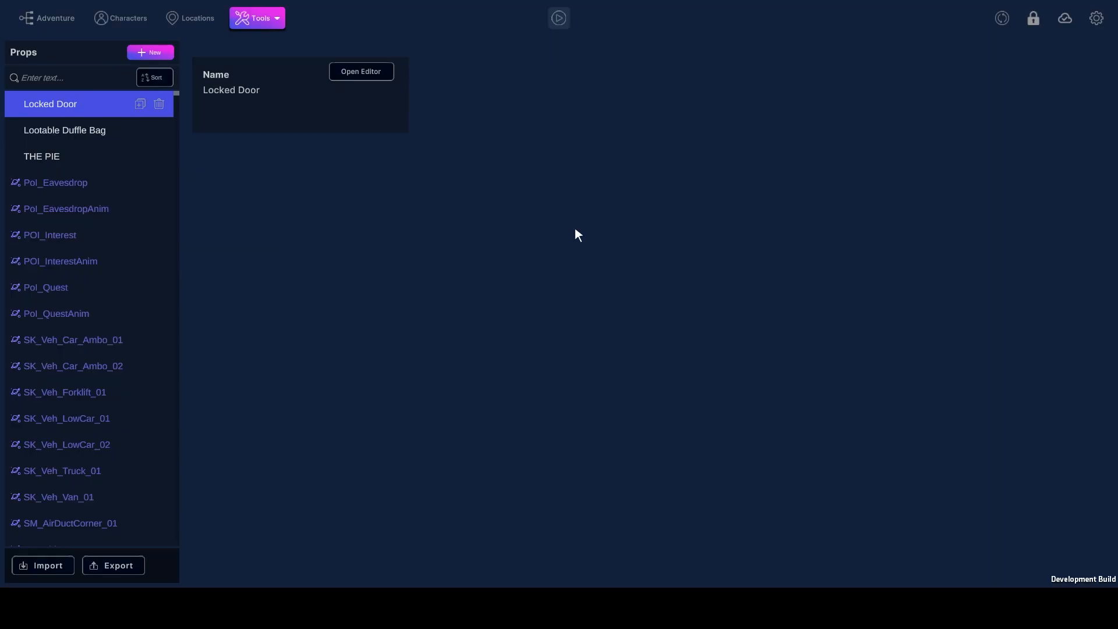
scroll(88, 291, "down", 3)
scroll(81, 350, "up", 3)
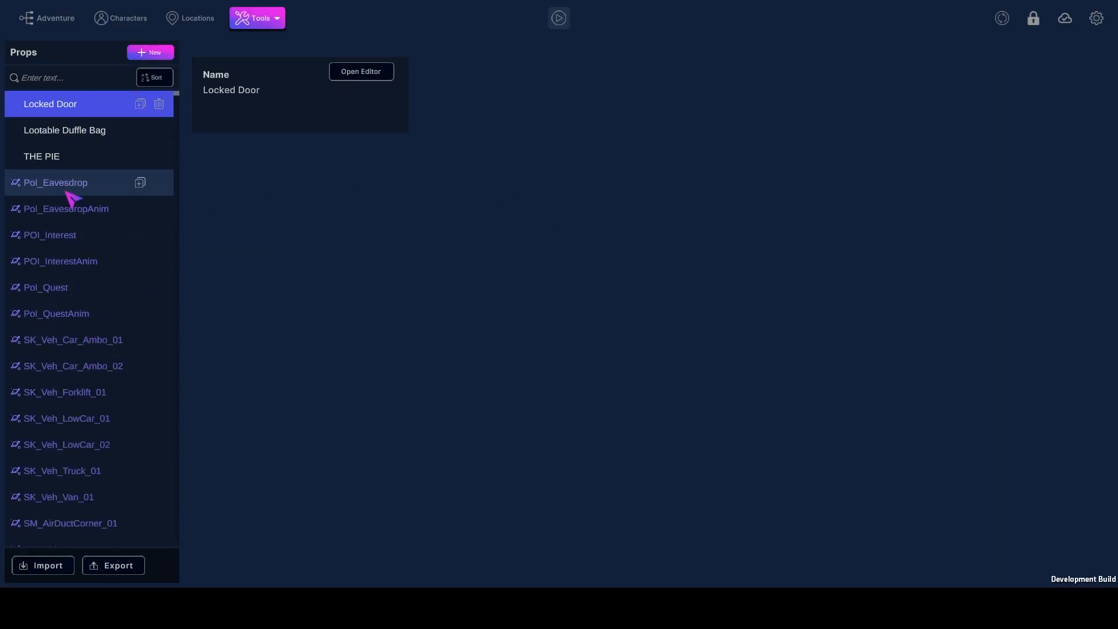
scroll(76, 326, "down", 3)
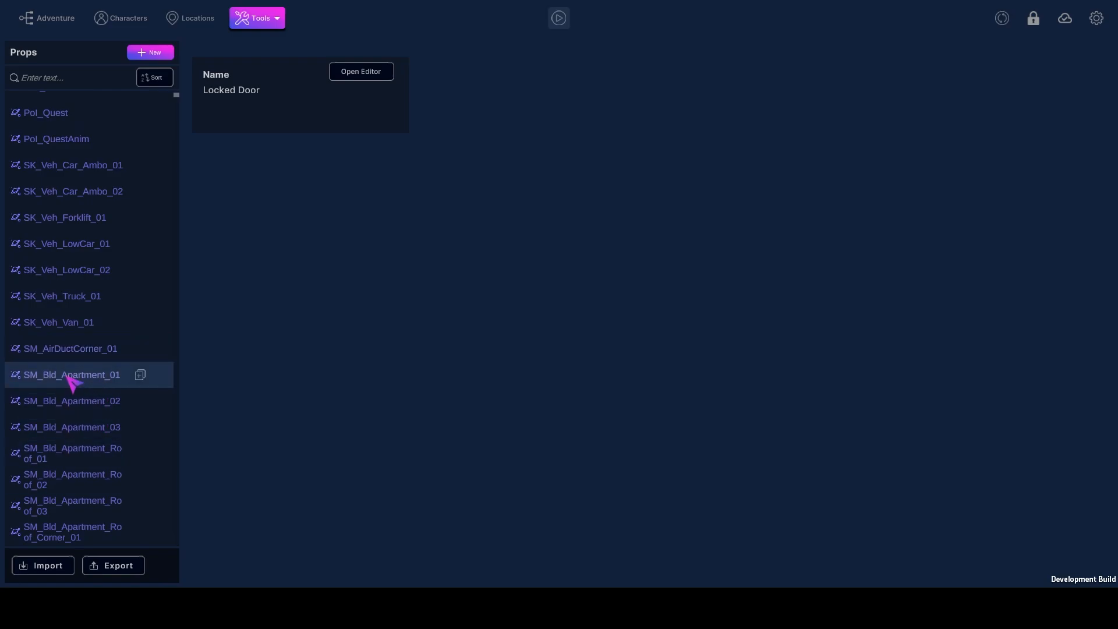
left_click(72, 382)
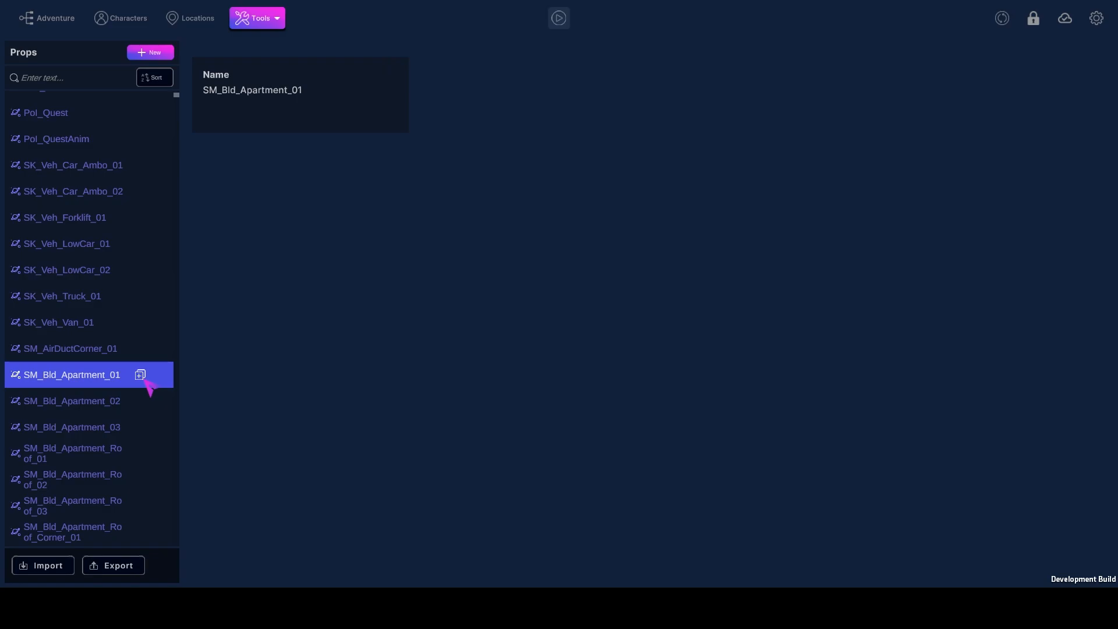
scroll(133, 198, "up", 3)
Open the Locked Door prop in its editor and examine its Default State and Open state
left_click(110, 111)
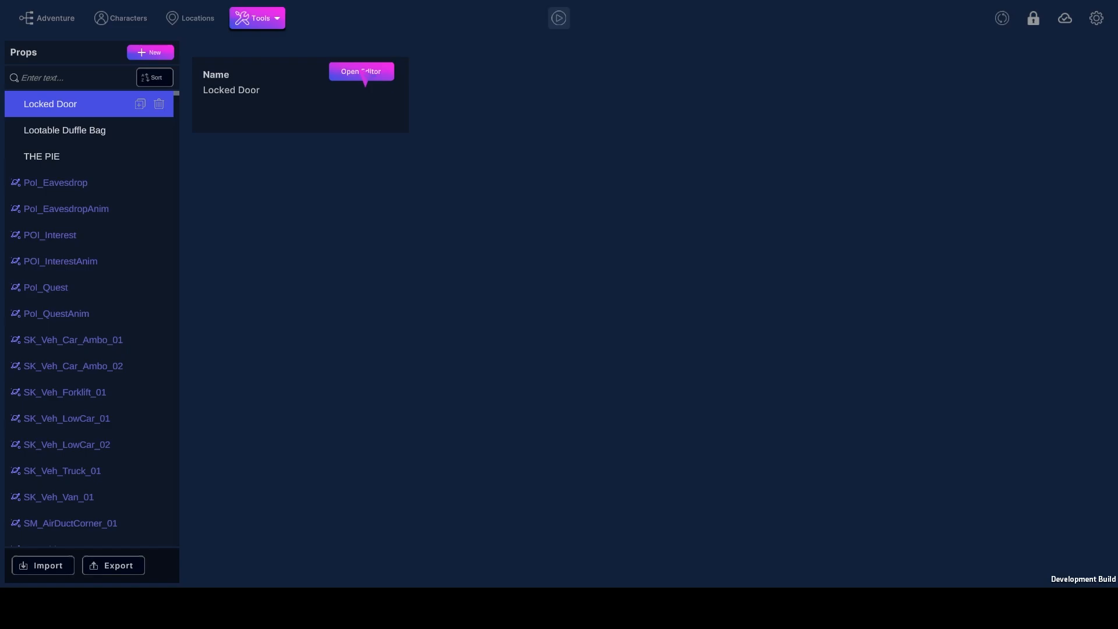
left_click(362, 73)
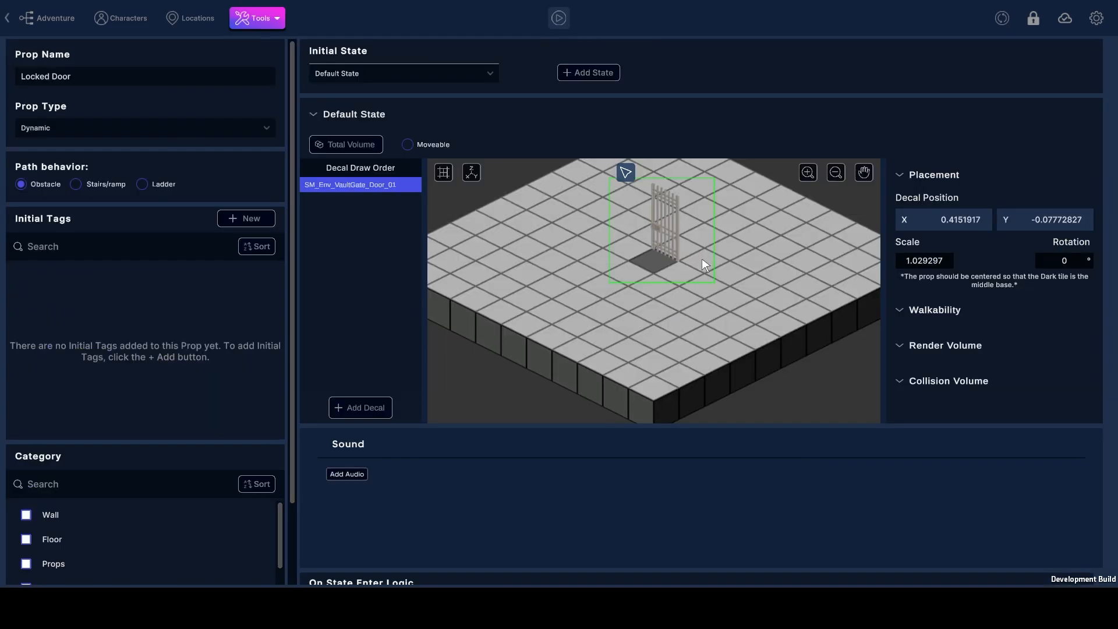
left_click_drag(703, 260, 674, 290)
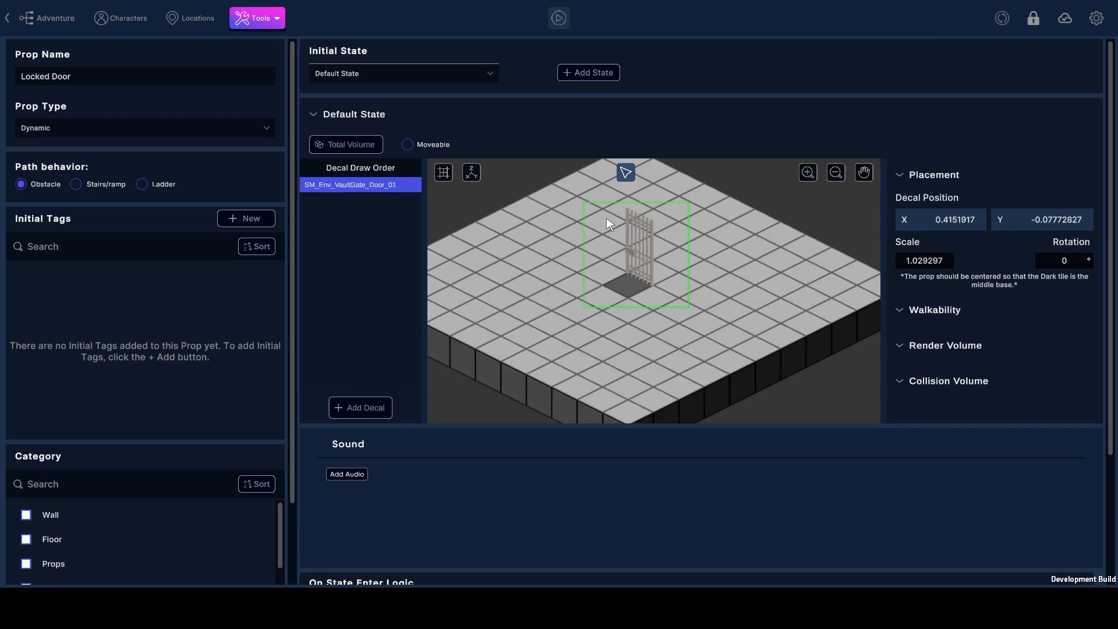
scroll(886, 481, "down", 8)
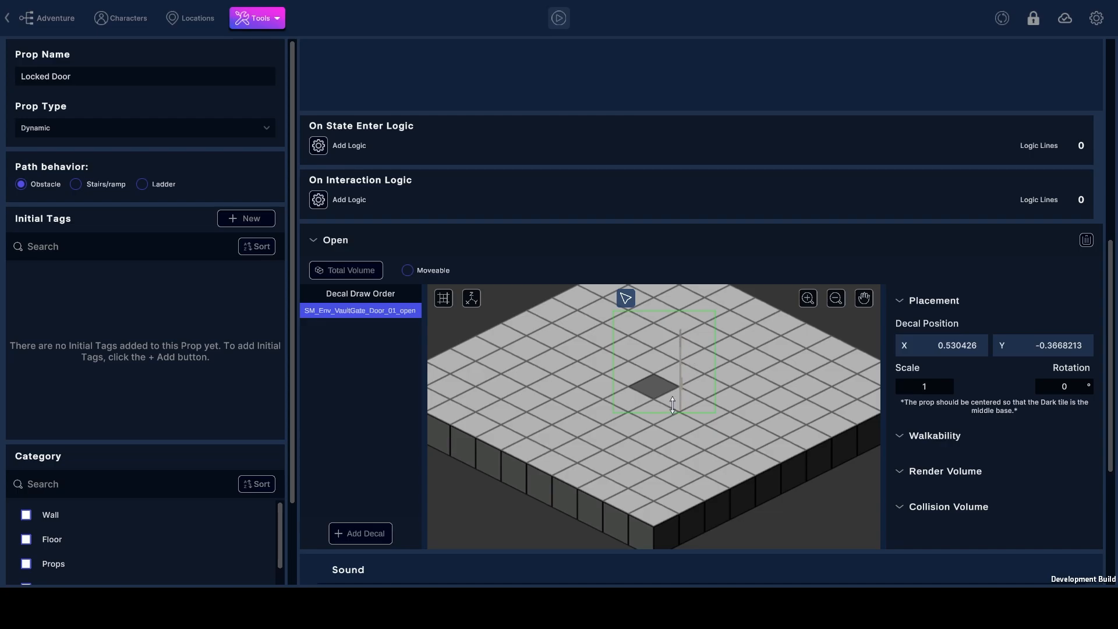
scroll(774, 207, "up", 8)
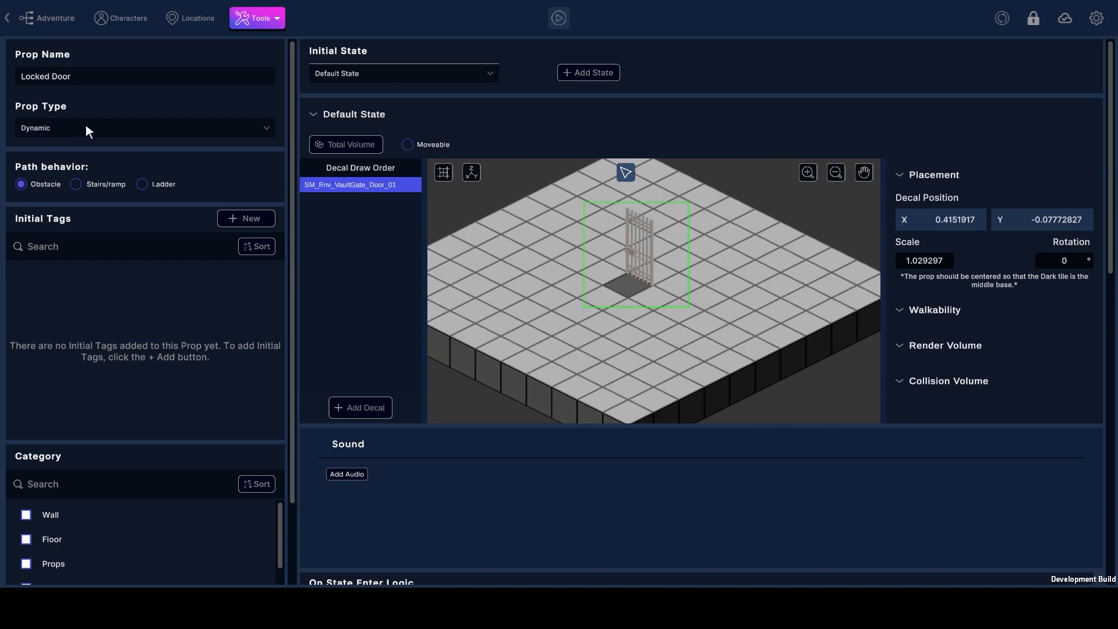
Review the Key value tag, followed by the PropSelector reference tag
left_click(265, 22)
mouse_move(276, 49)
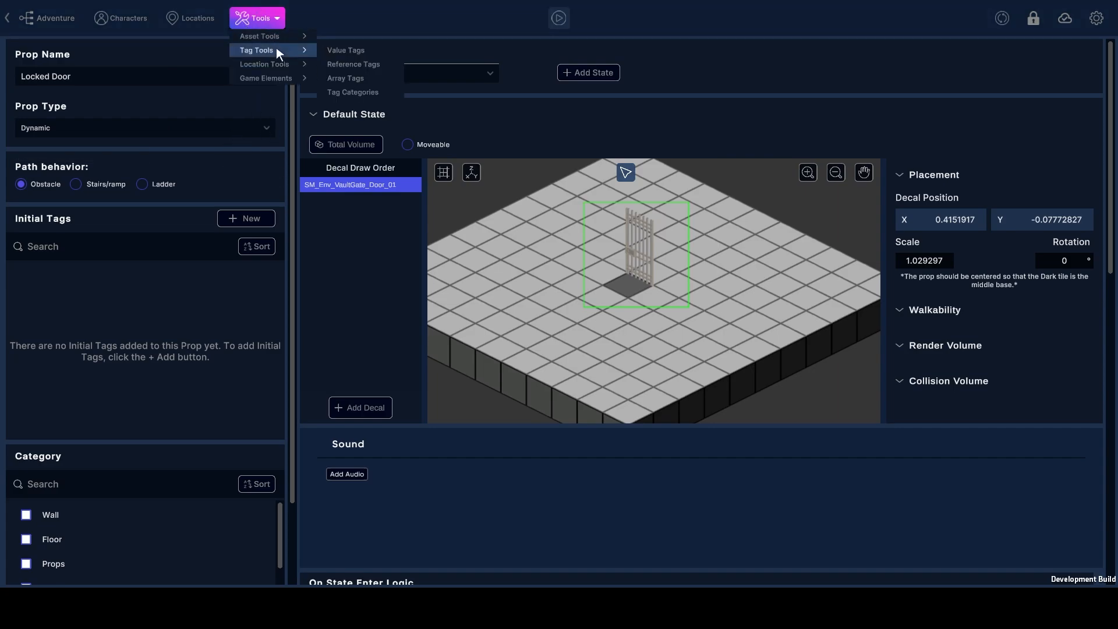
left_click(354, 50)
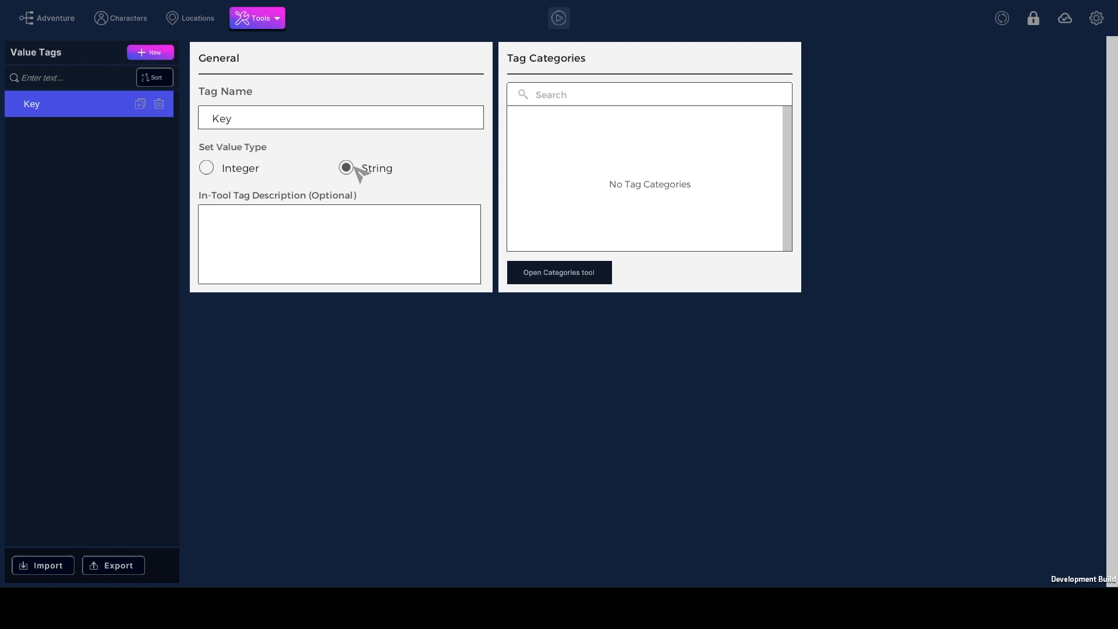
left_click(251, 23)
mouse_move(273, 52)
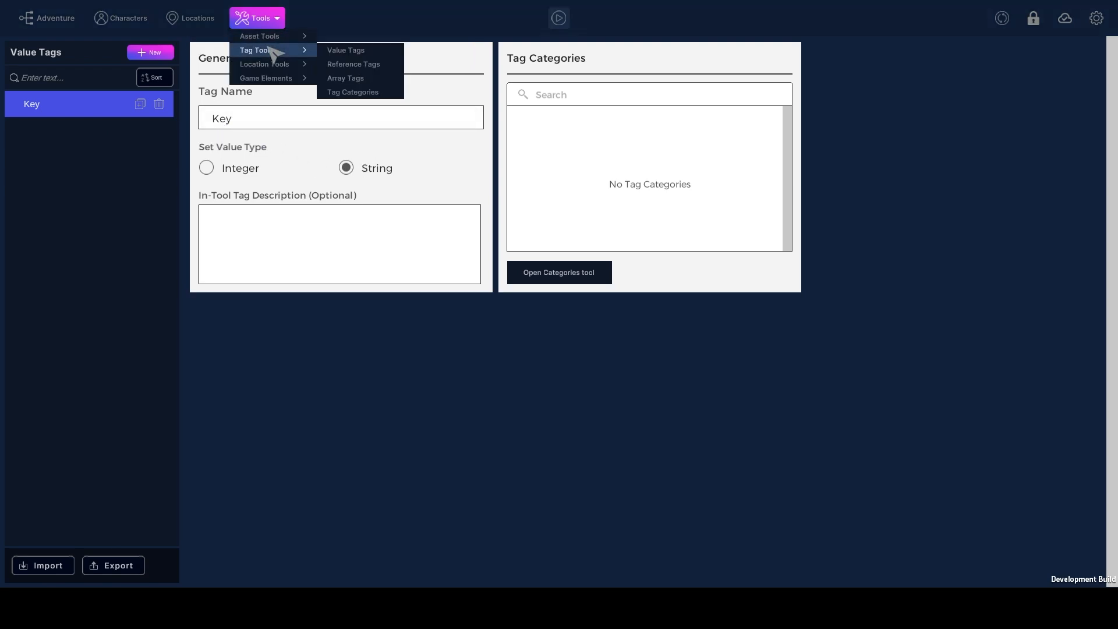
left_click(345, 65)
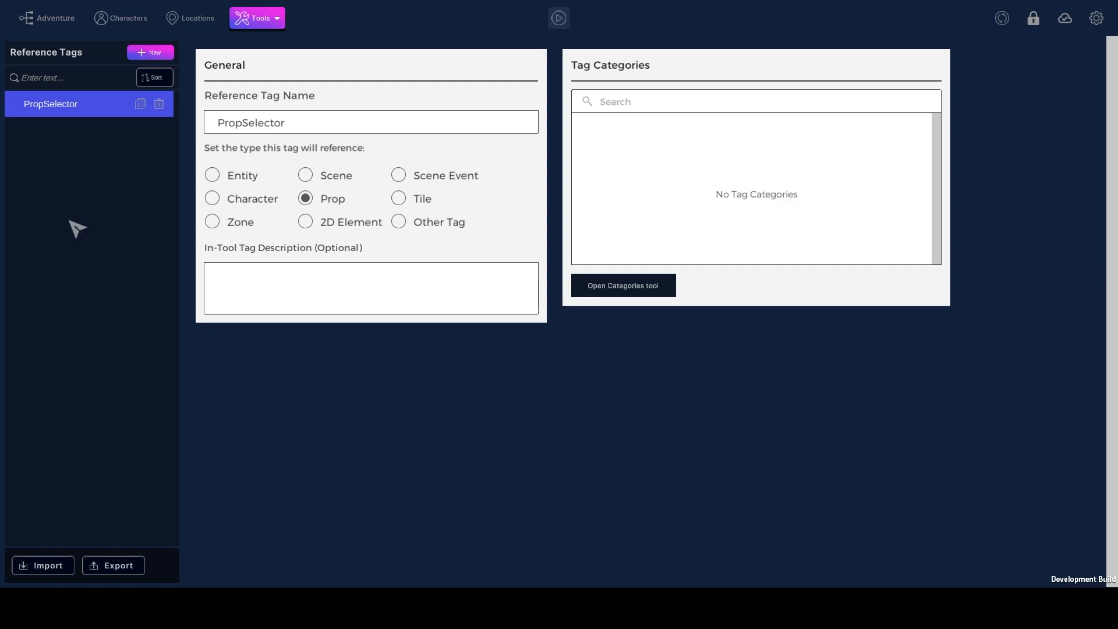
Open the GET THE PIE location in its editor and inspect the placed duffle bag, locked door and pie props
left_click(198, 18)
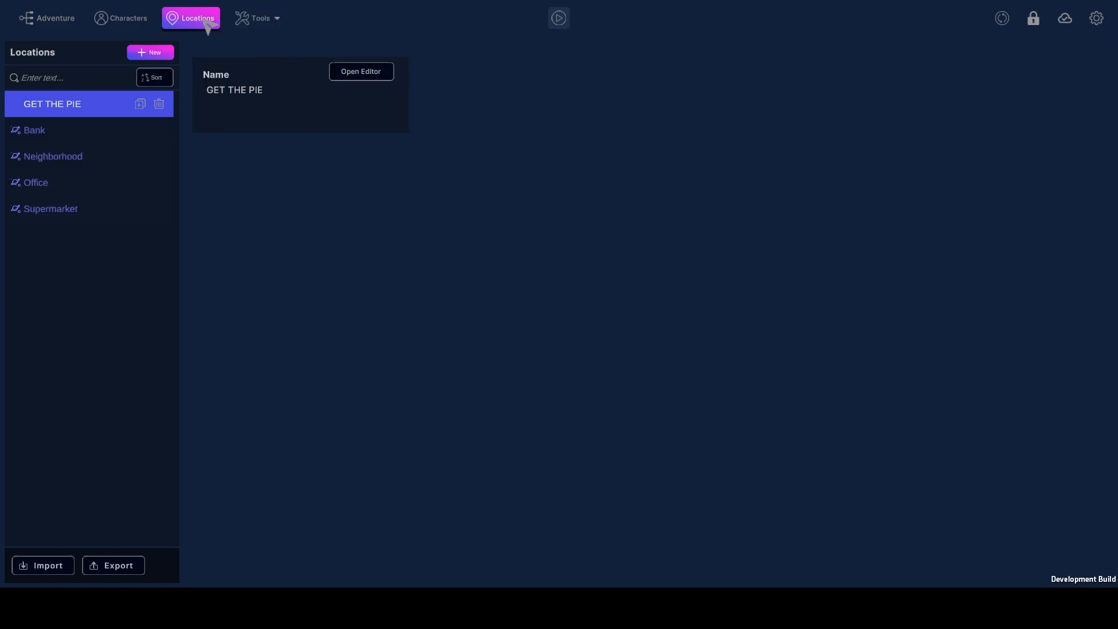
left_click(82, 107)
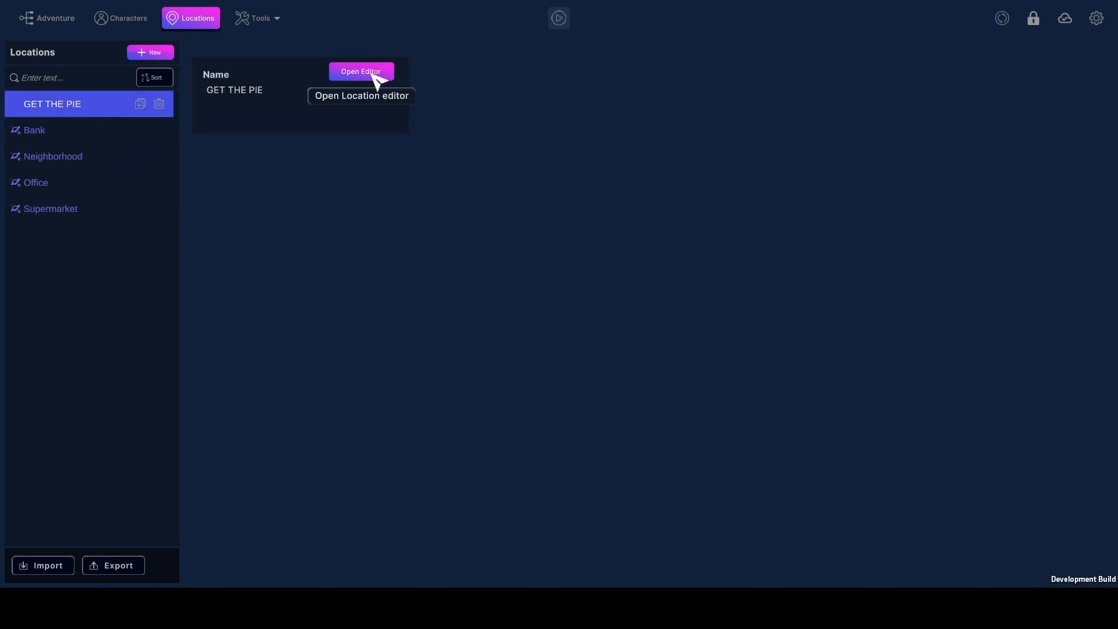
left_click(373, 76)
scroll(642, 287, "up", 3)
left_click_drag(644, 287, 590, 294)
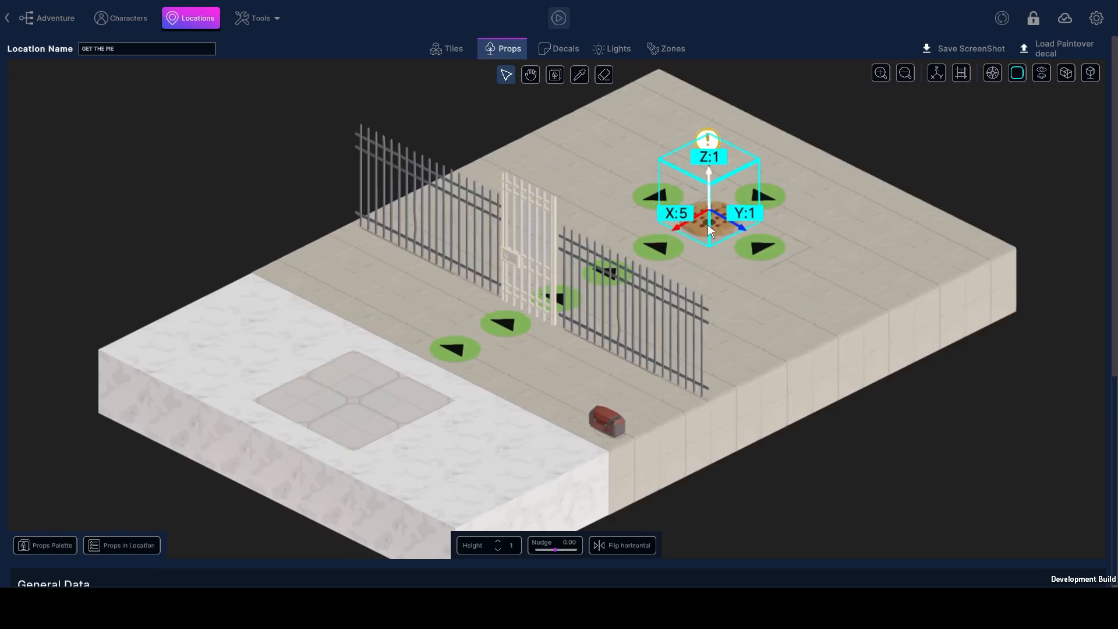
left_click(610, 417)
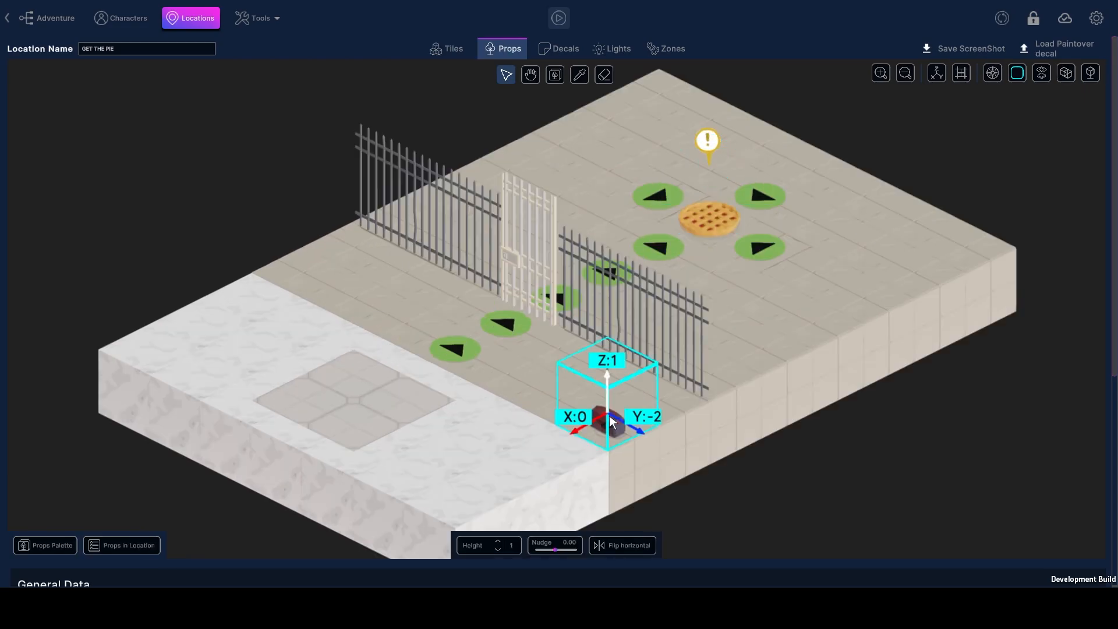
left_click(528, 312)
left_click(708, 223)
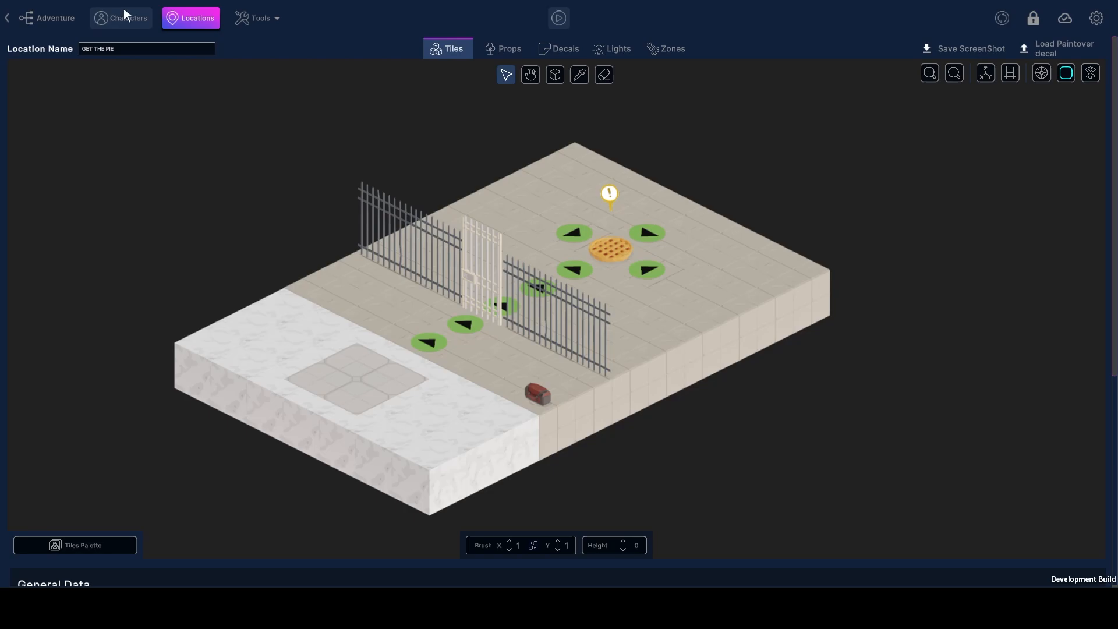
Browse the character list, viewing Hungry Pie Guy, Zombified Pie Guy and the built-in Alex and Zombie Male 1 characters
left_click(131, 15)
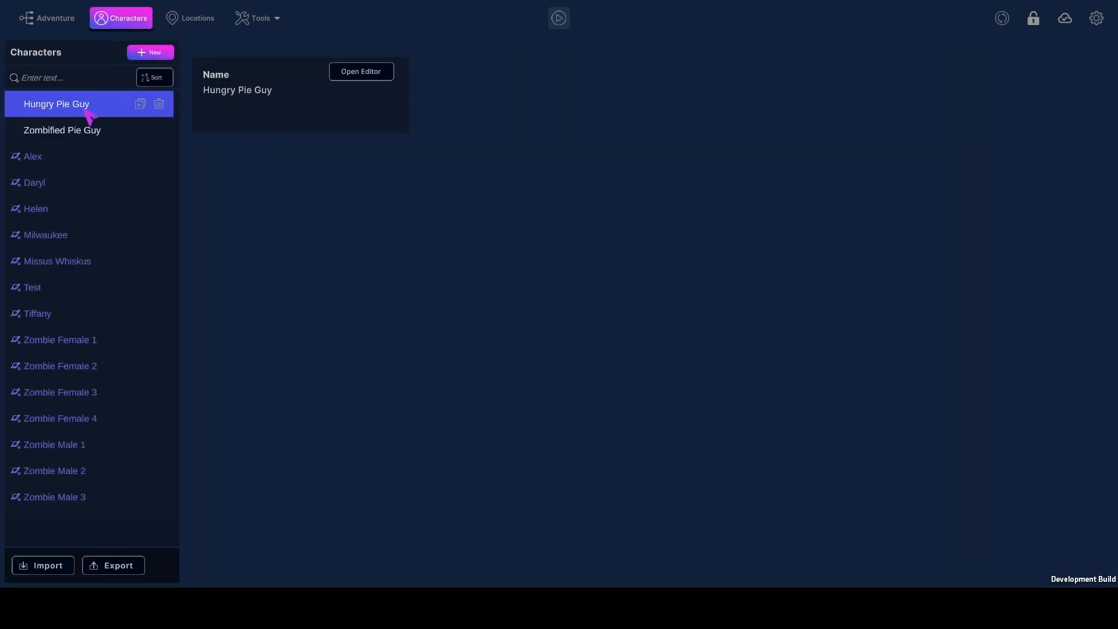
left_click(92, 131)
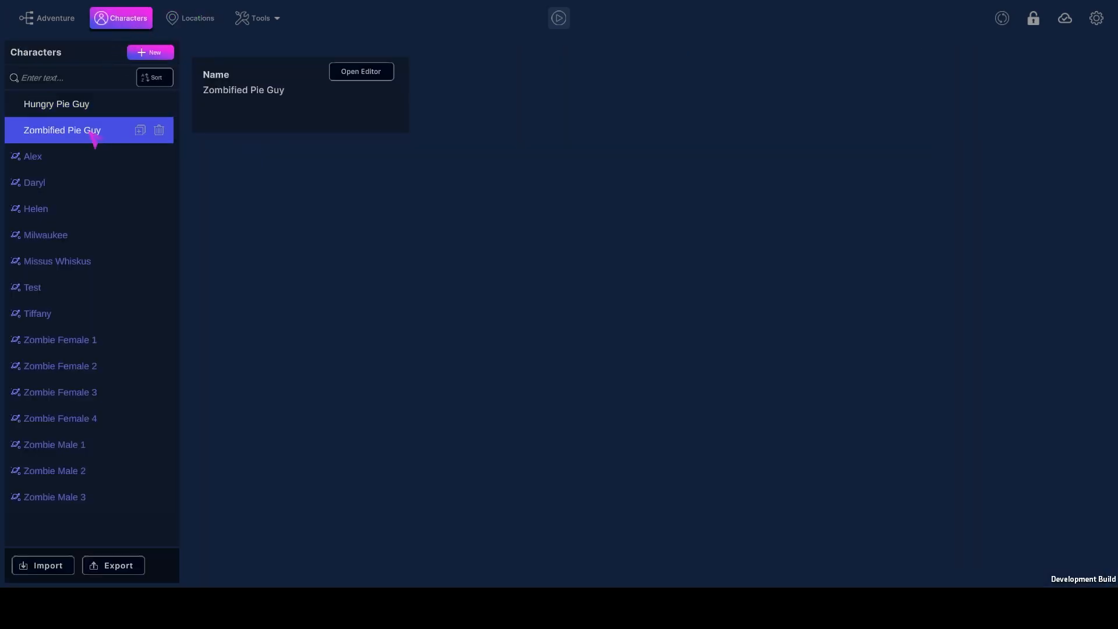
left_click(96, 110)
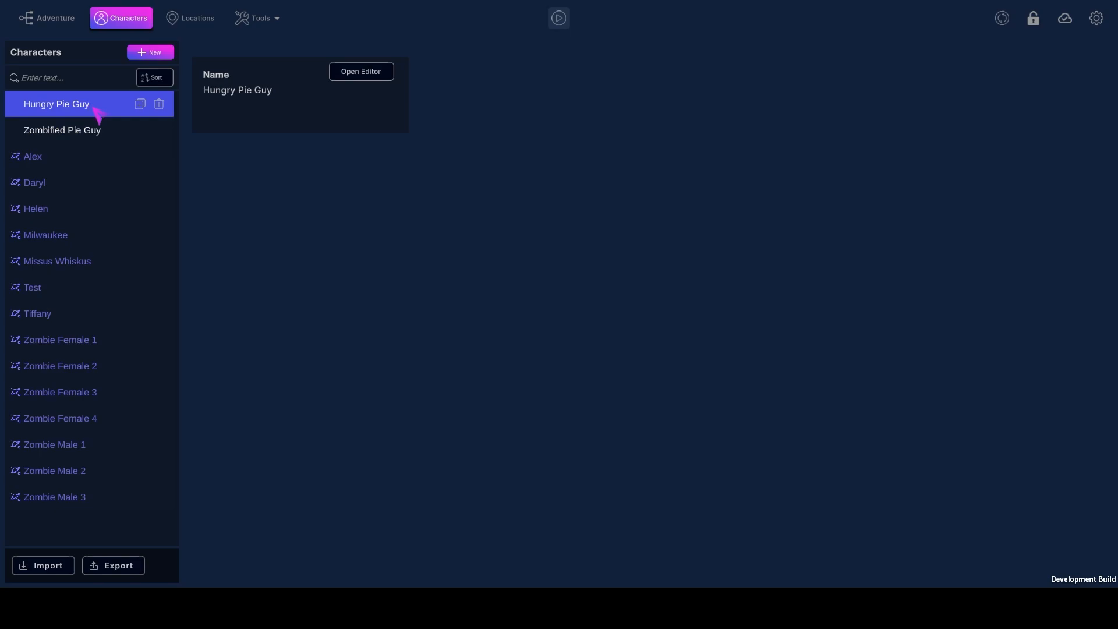
left_click(60, 169)
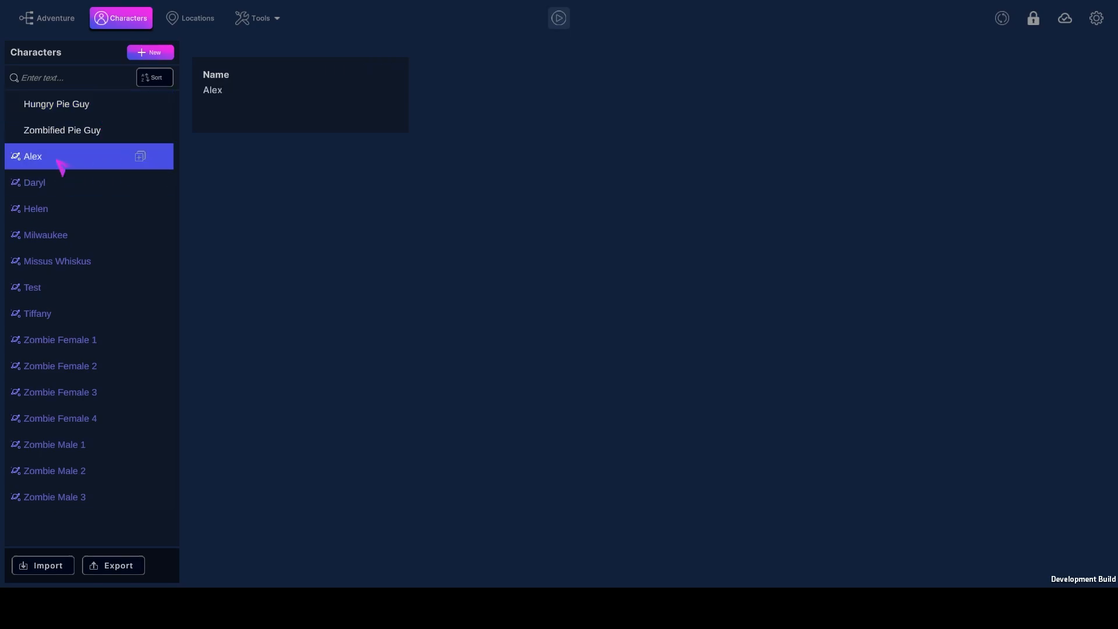
left_click(87, 444)
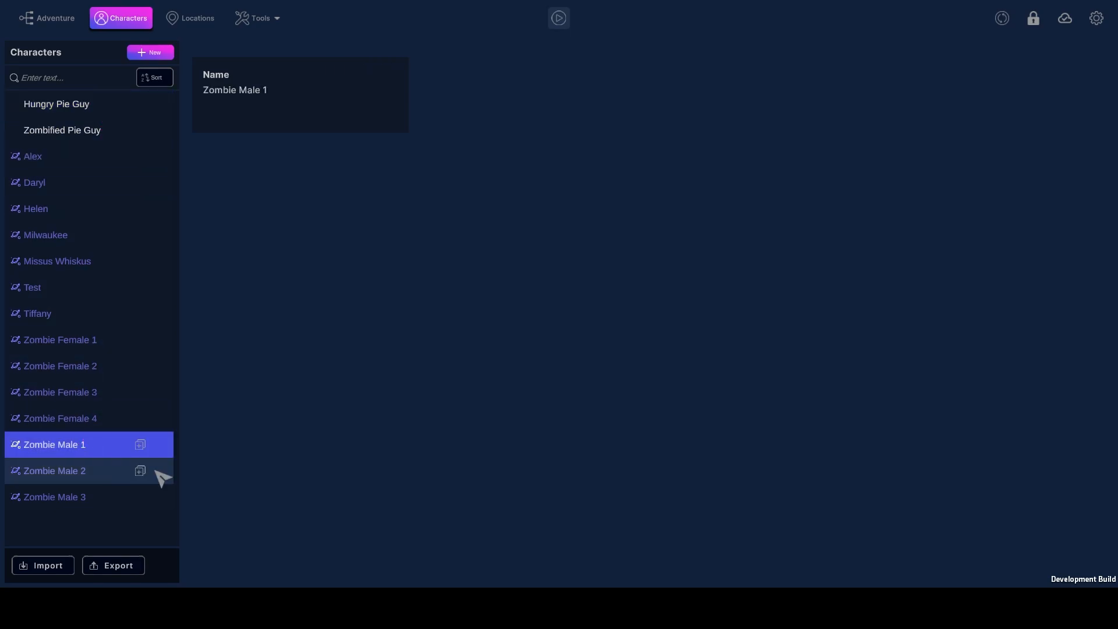
Open Hungry Pie Guy in its editor and examine the Default State, the Zombie state and the list of addable states without adding any
left_click(69, 110)
left_click(382, 76)
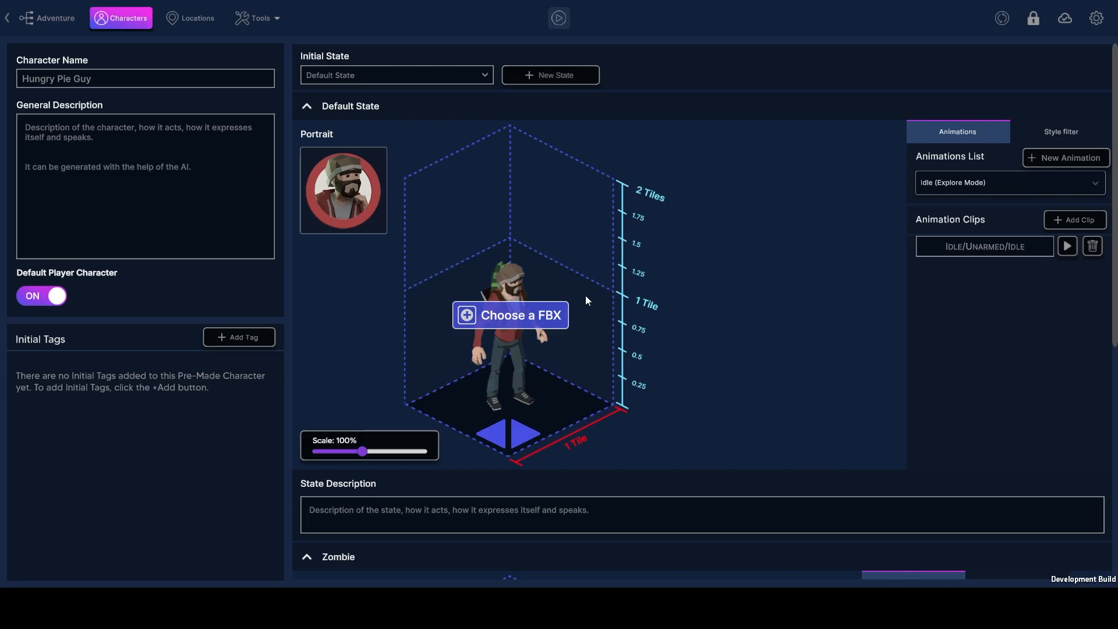
scroll(1037, 319, "down", 5)
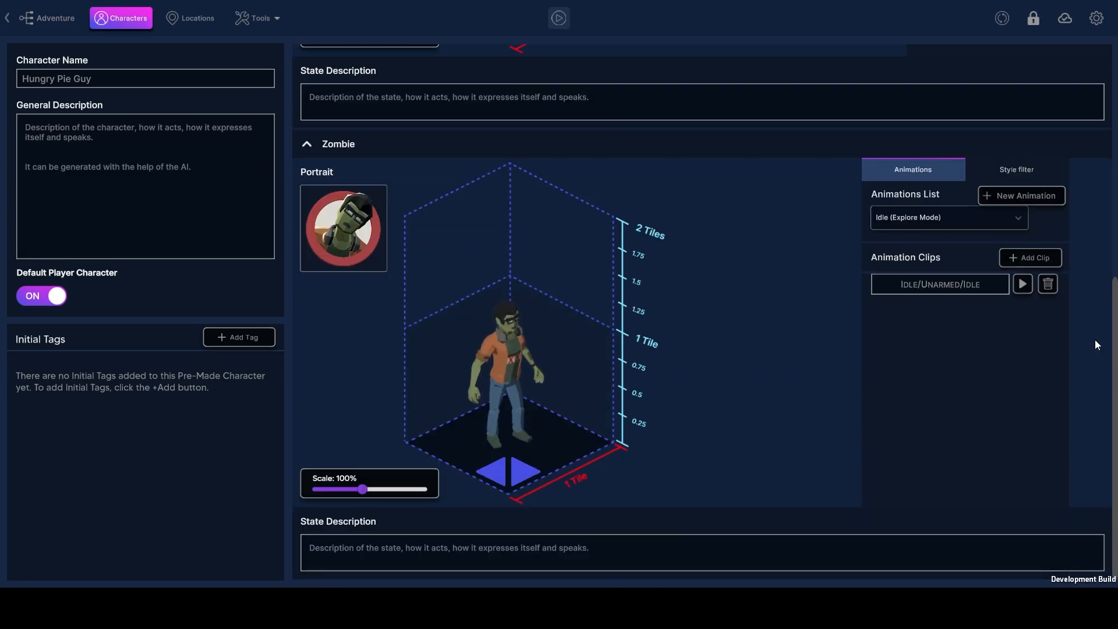
mouse_move(459, 387)
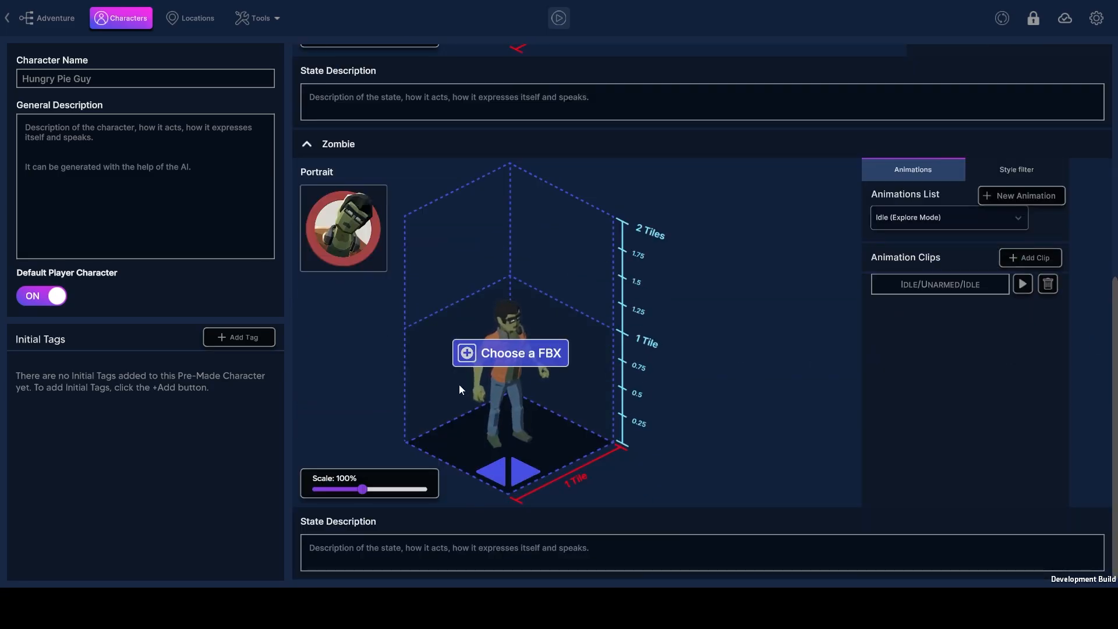
scroll(459, 384, "up", 5)
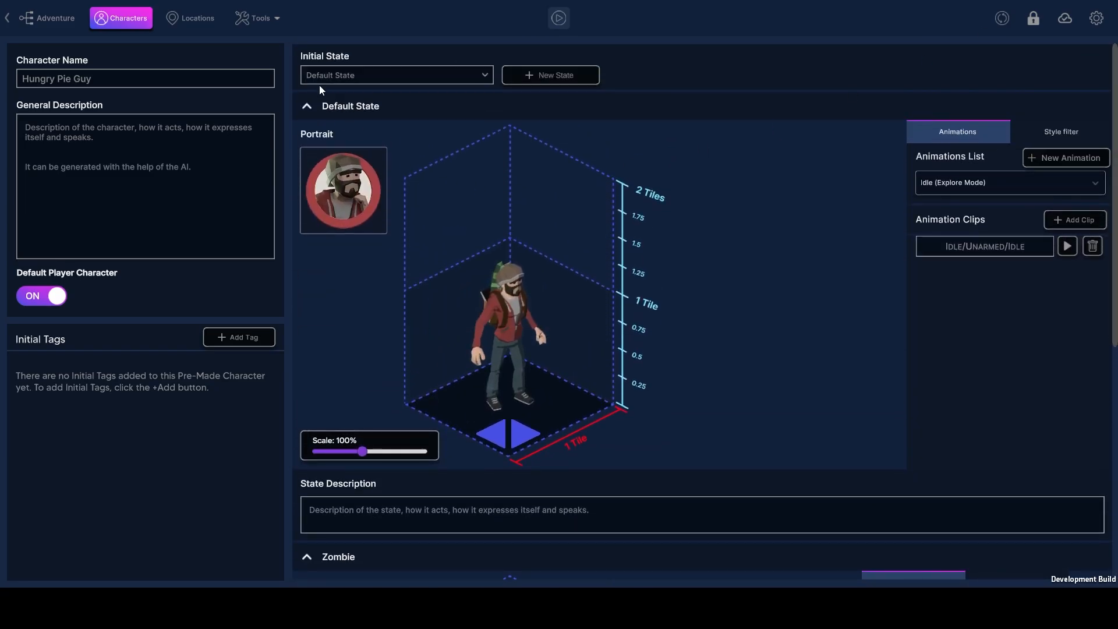
left_click(571, 76)
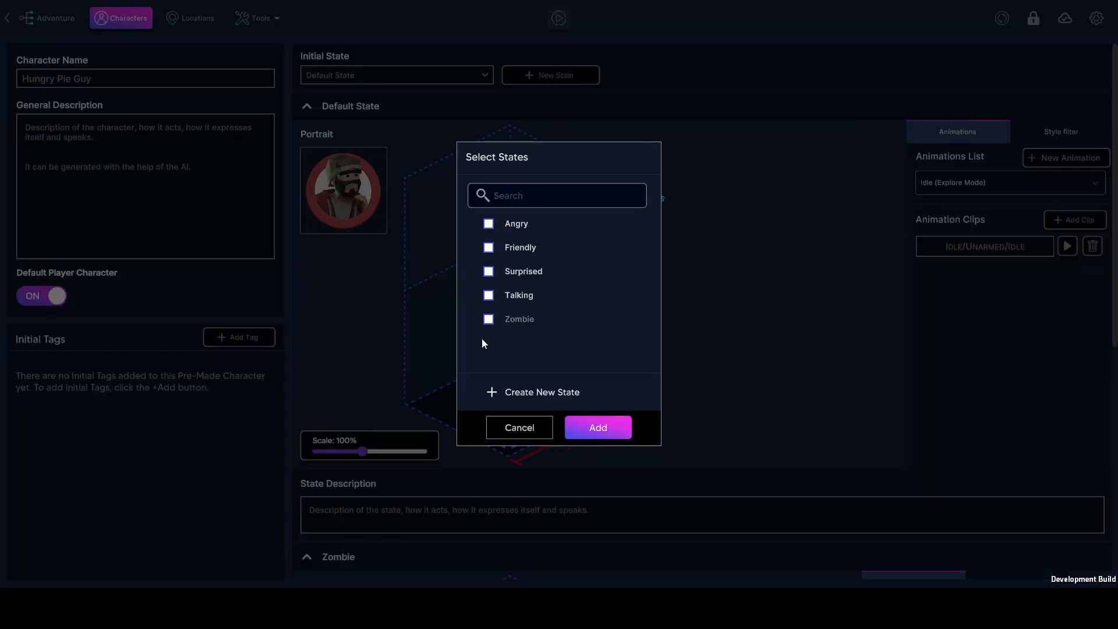
left_click(493, 434)
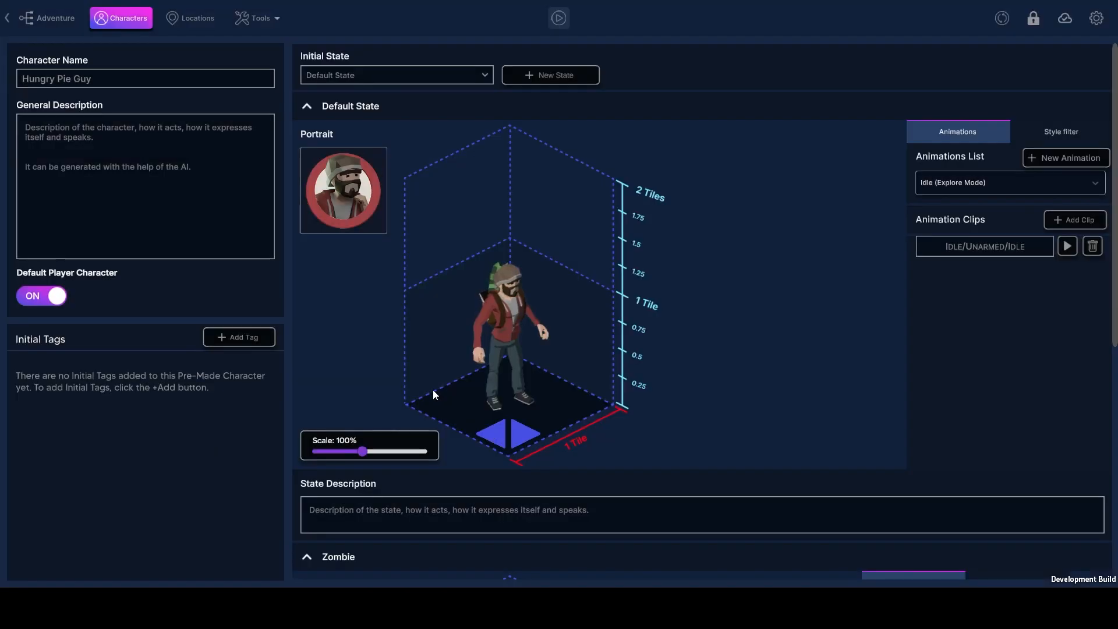
Return to the adventure graph and open the GET THE PIE scene's isometric scene settings
left_click(7, 19)
left_click(47, 19)
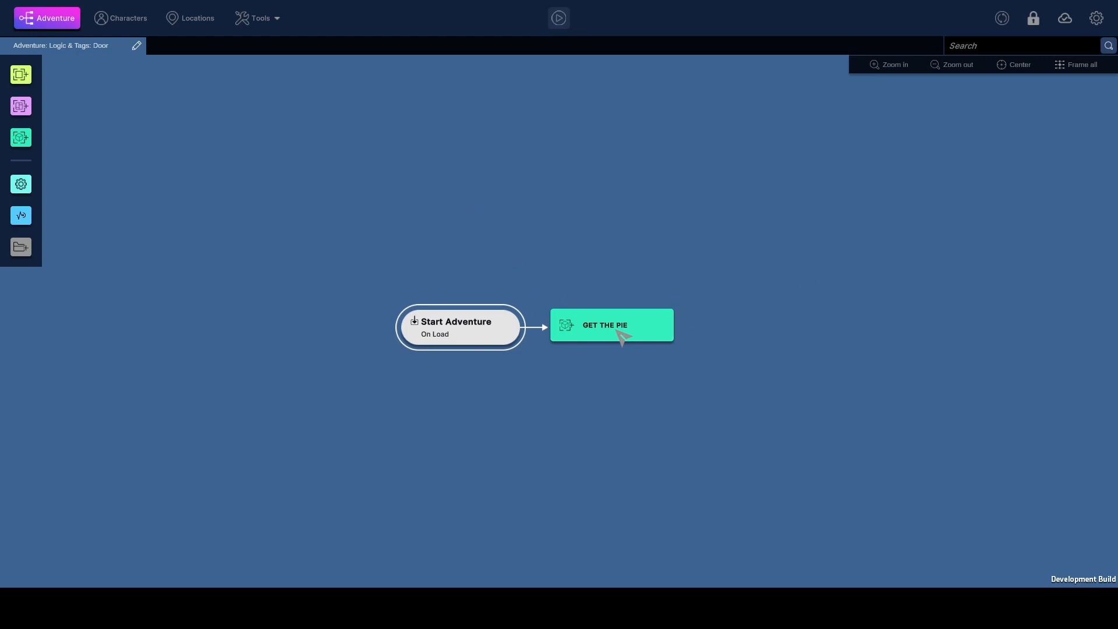
mouse_move(52, 147)
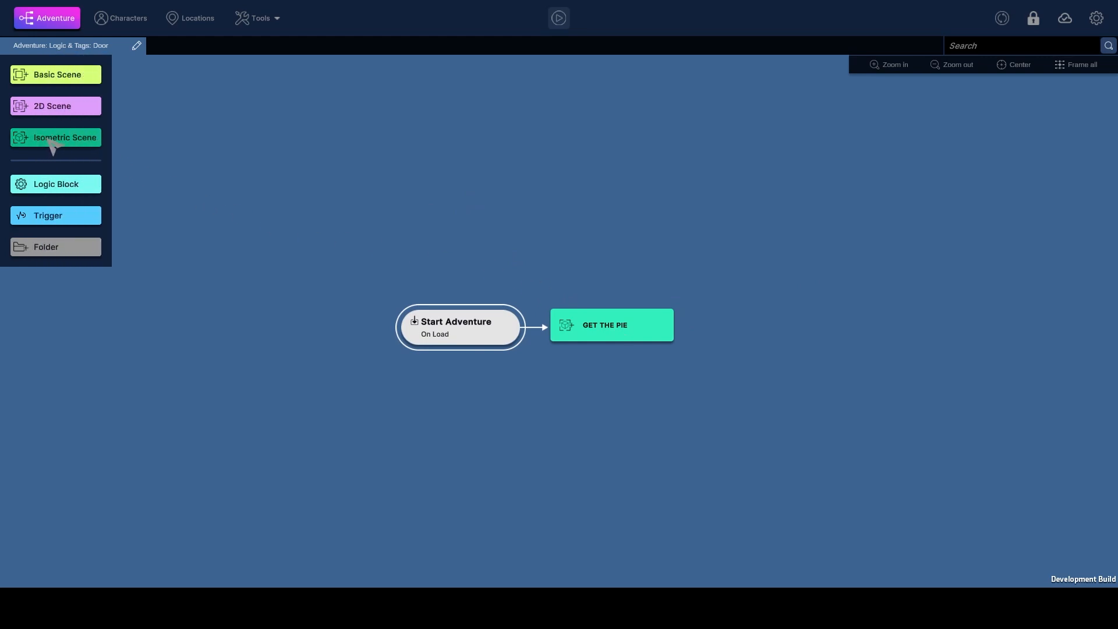
right_click(610, 324)
left_click(623, 332)
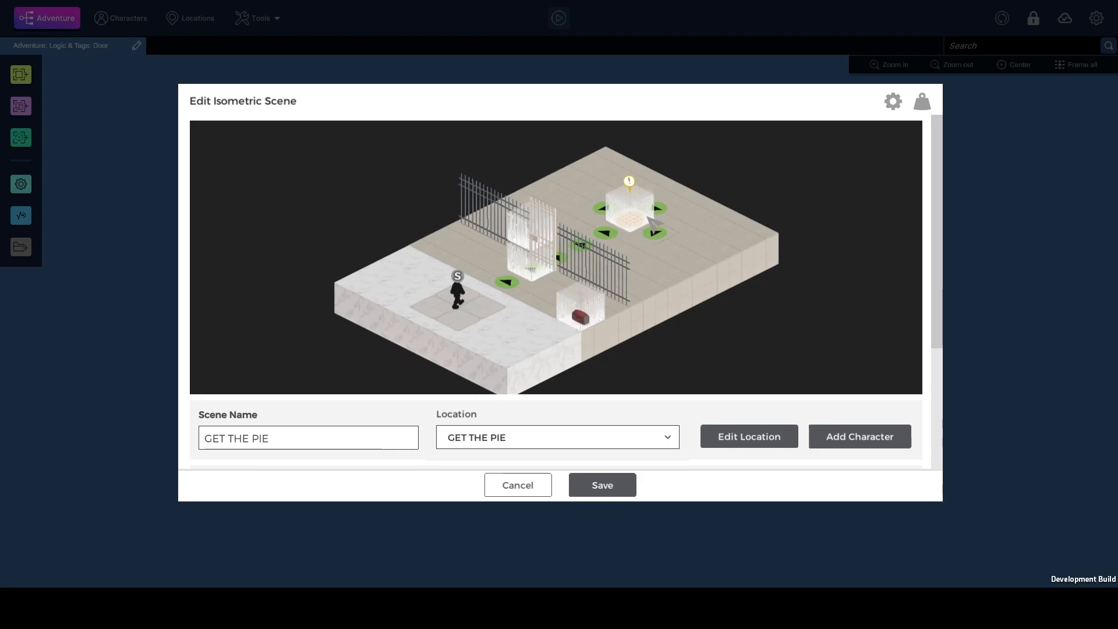
Inspect the duffle bag's on-interaction logic and its outcome pointing the PropSelector tag to the Lootable Duffle Bag, leaving it unmodified
left_click(591, 324)
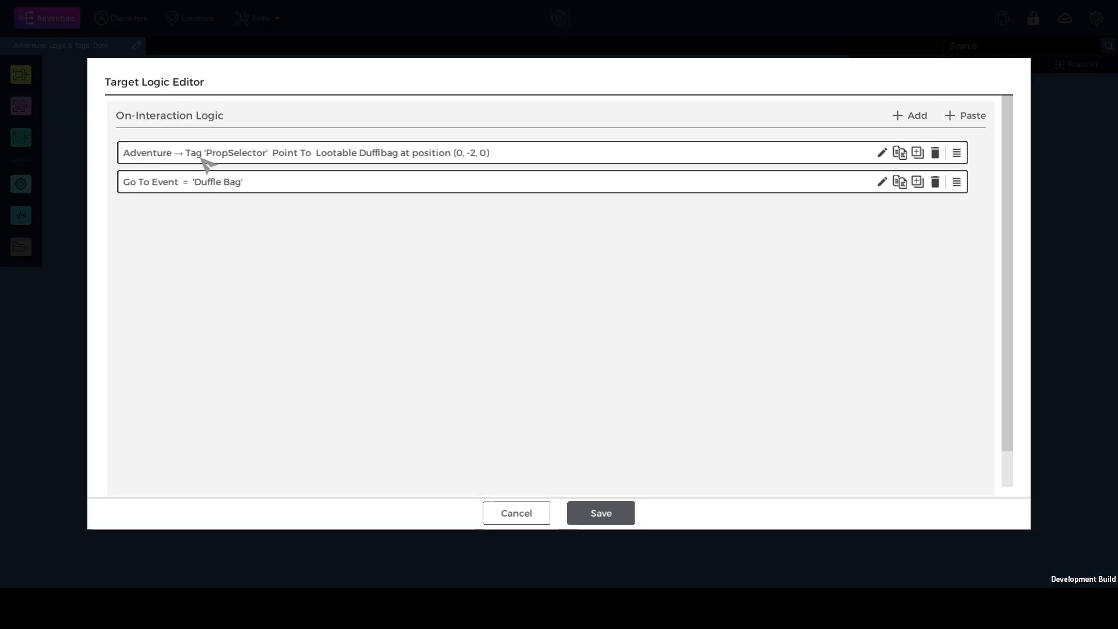
left_click(883, 153)
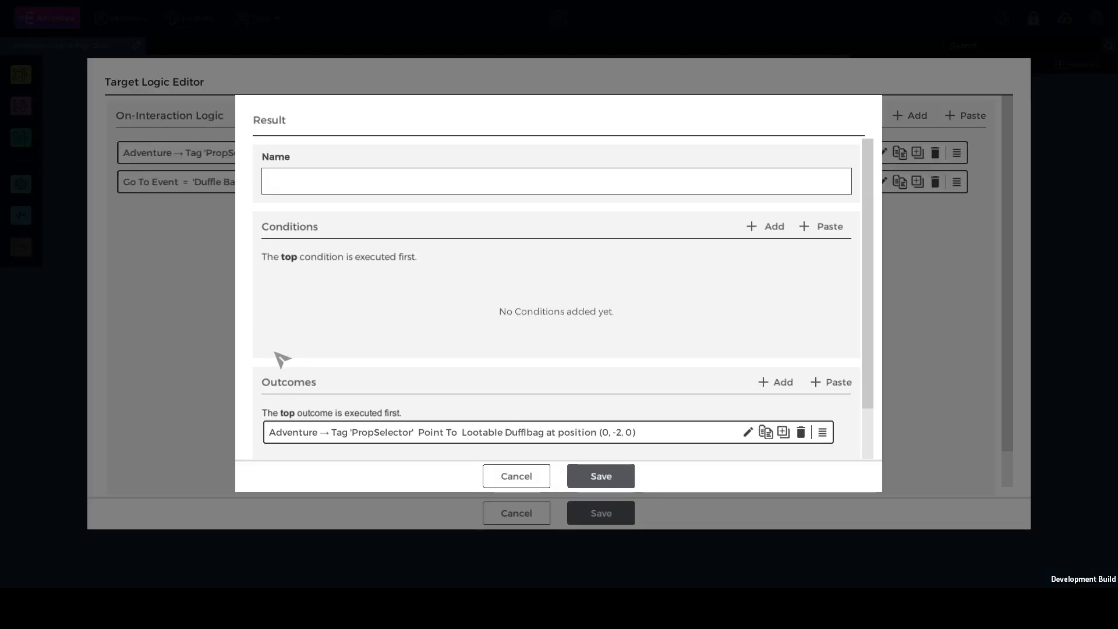
left_click(749, 431)
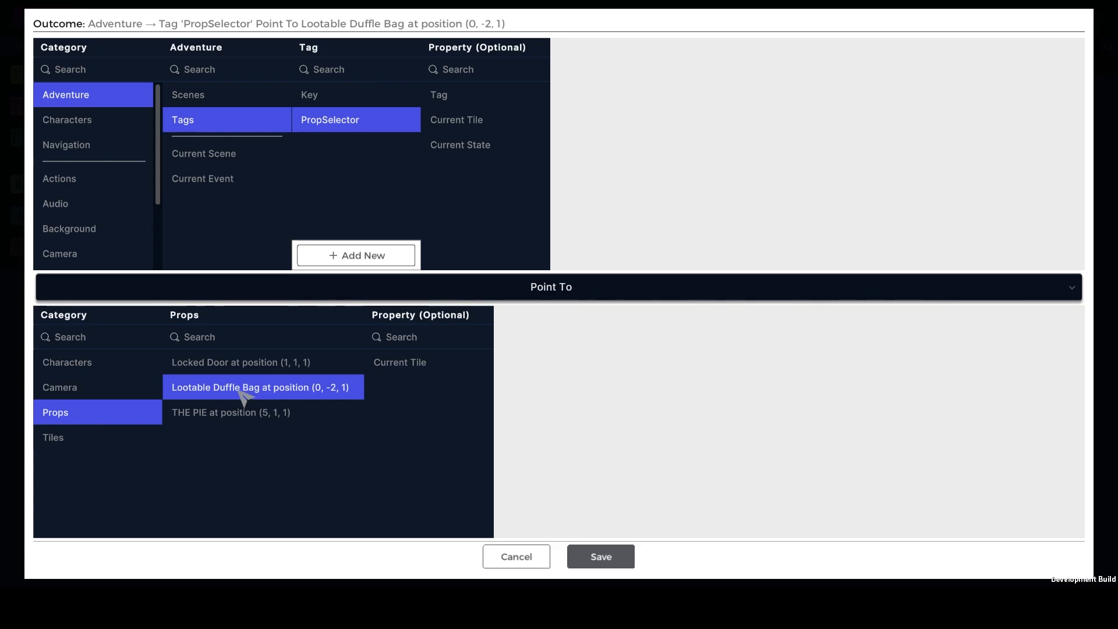
left_click(545, 562)
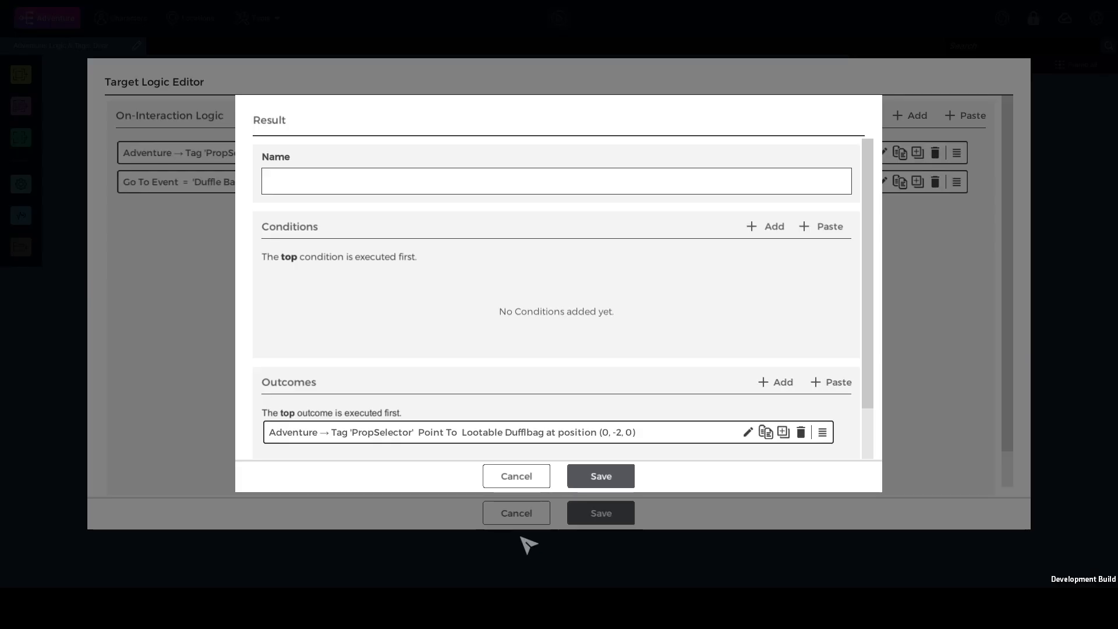
left_click(506, 476)
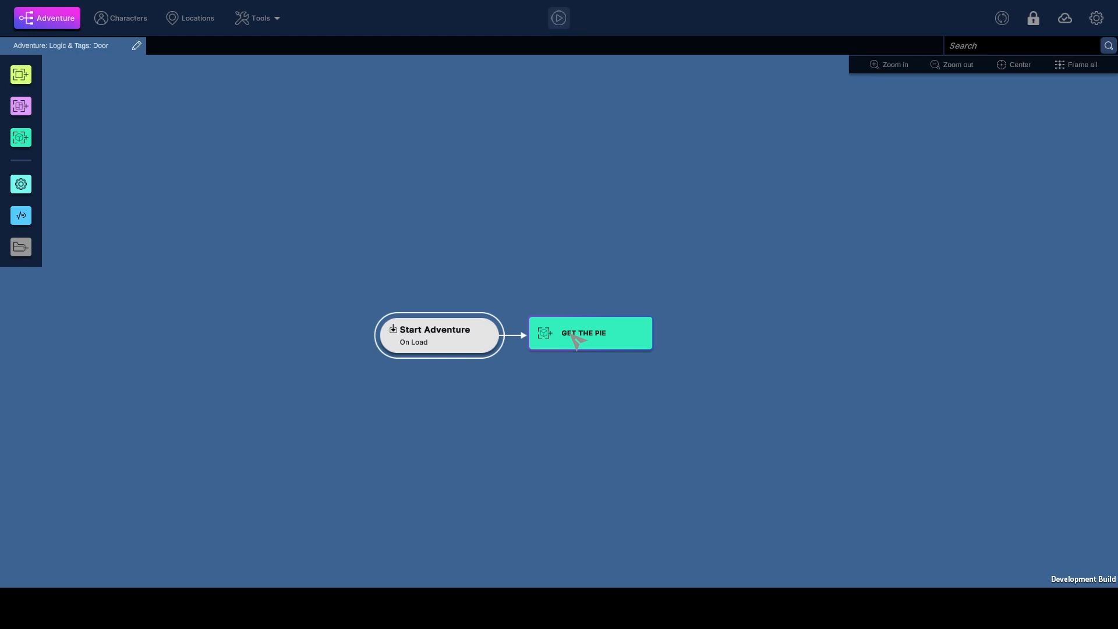
Enter the GET THE PIE scene, open its Objective text event and view the page node's main text
double_click(575, 342)
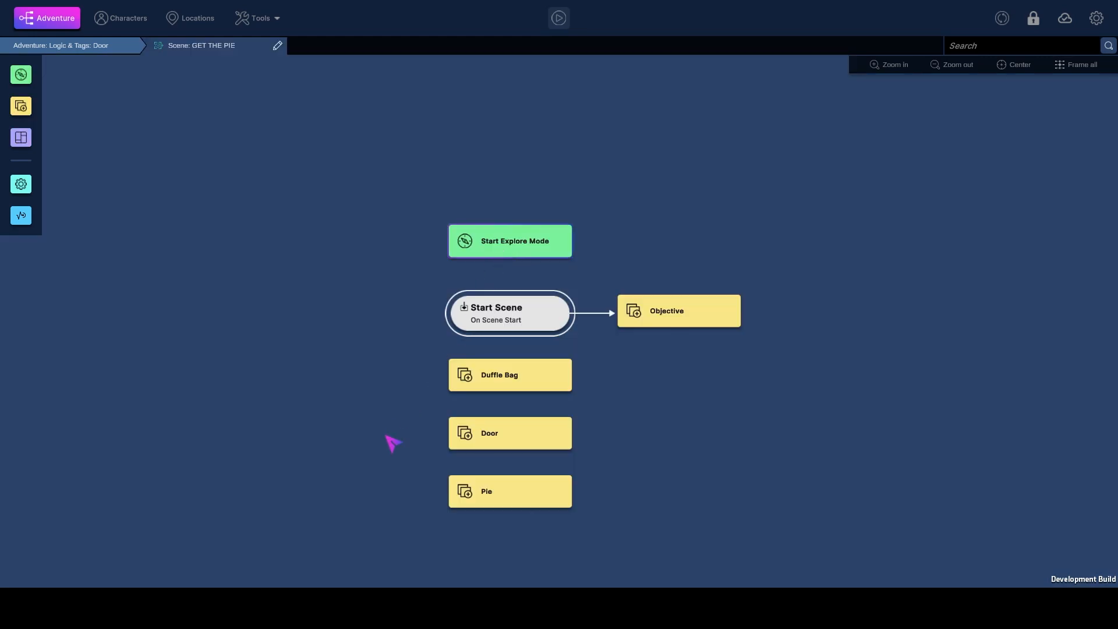
mouse_move(43, 82)
double_click(671, 319)
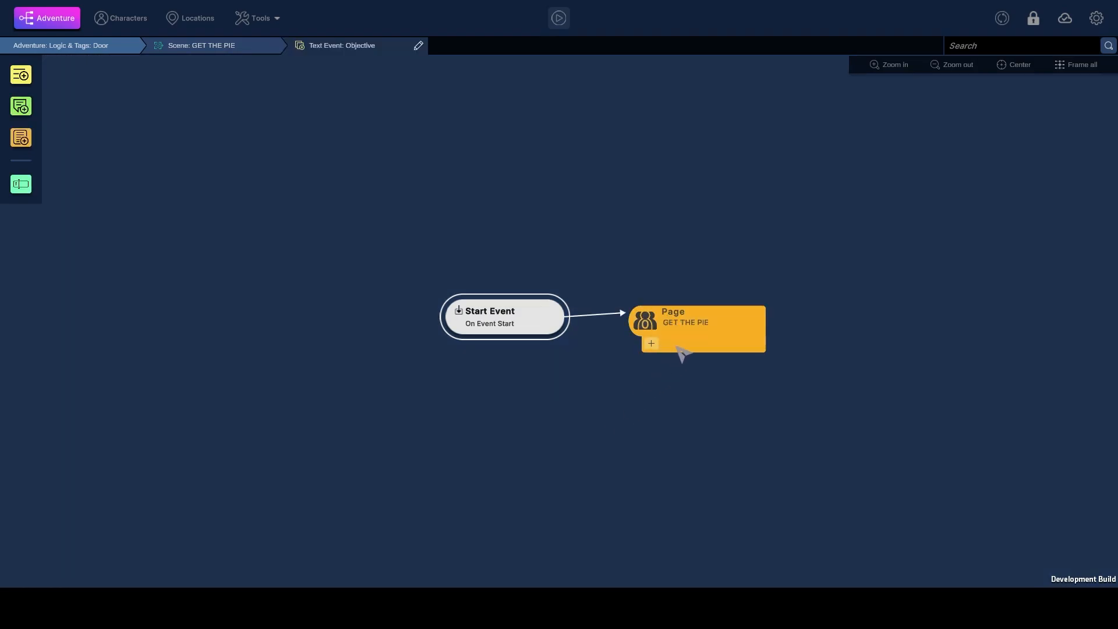
left_click(676, 348)
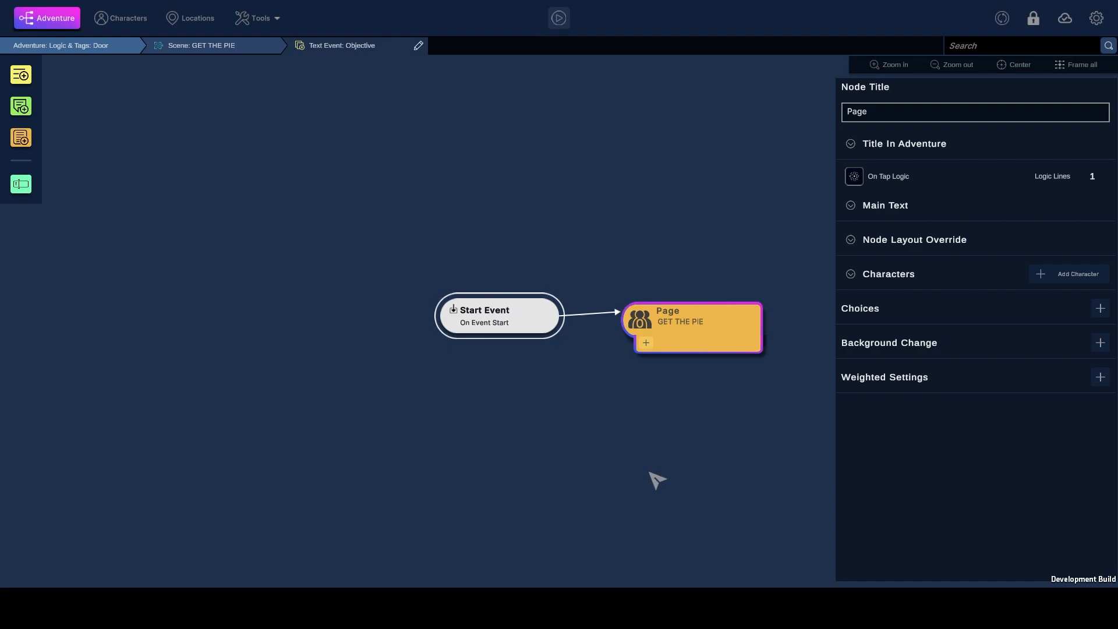
left_click(850, 206)
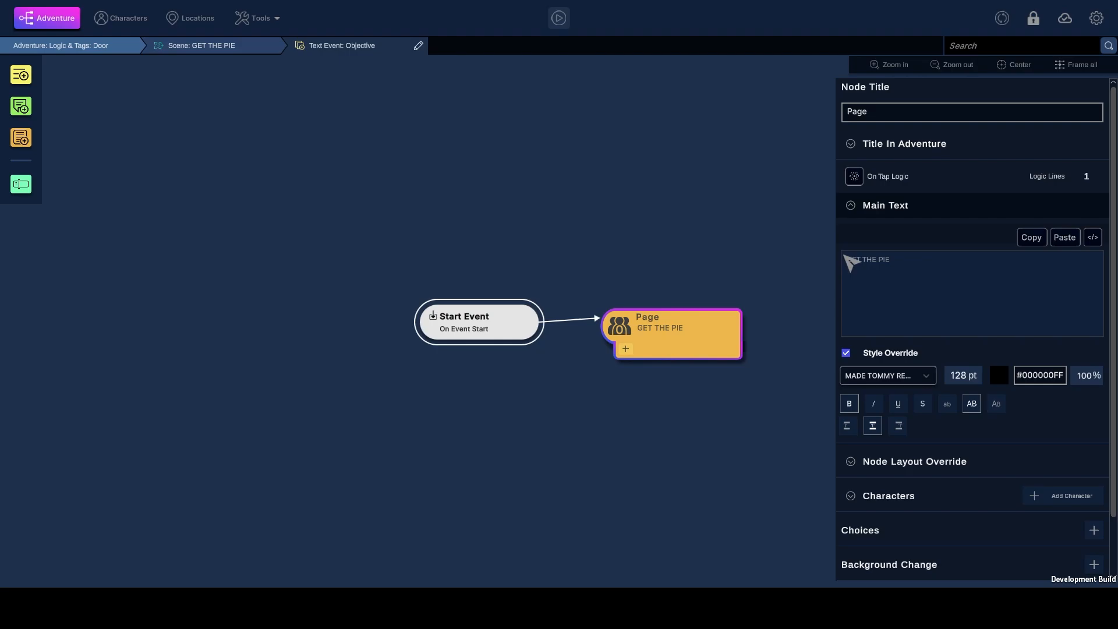
Open the page's On Tap Logic and copy its Go To Event 'Start Explore Mode' line into the first empty memory slot
left_click(855, 176)
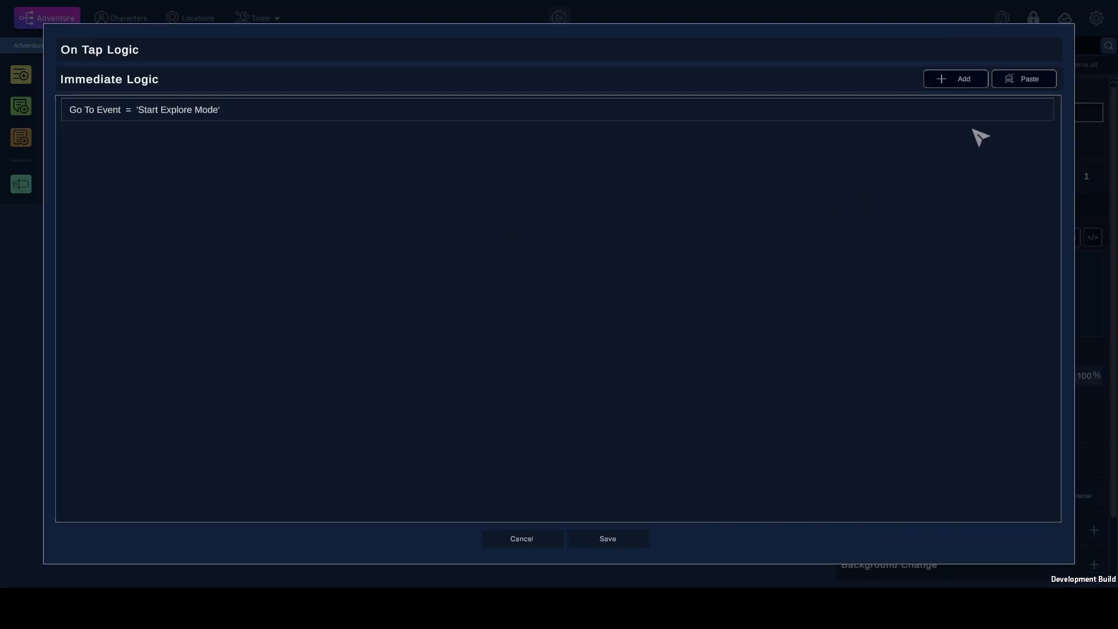
left_click(979, 112)
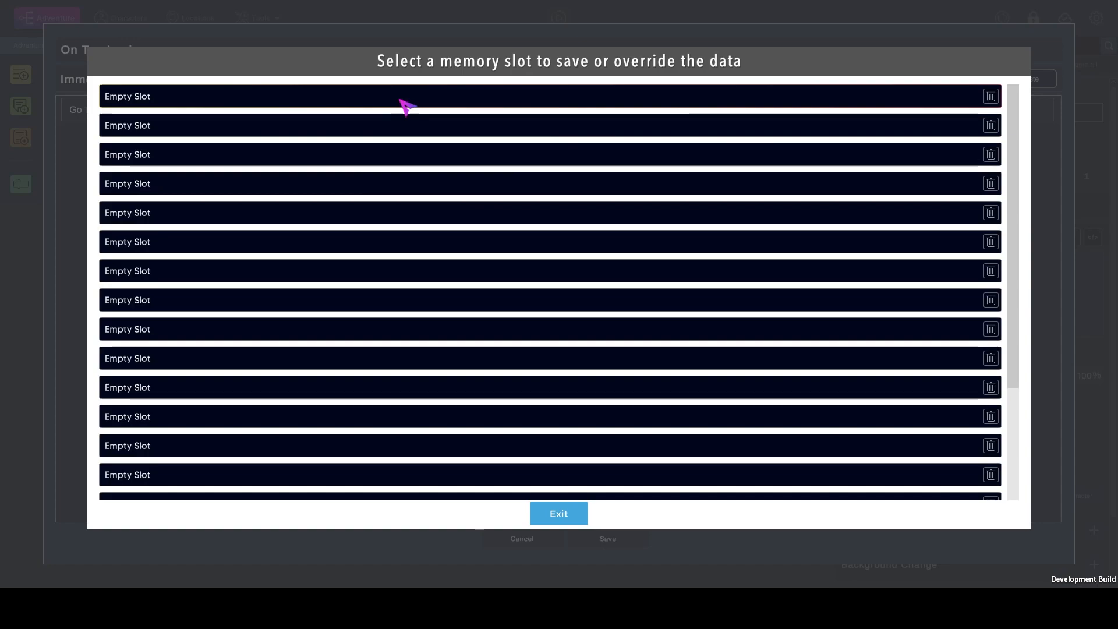
left_click(184, 100)
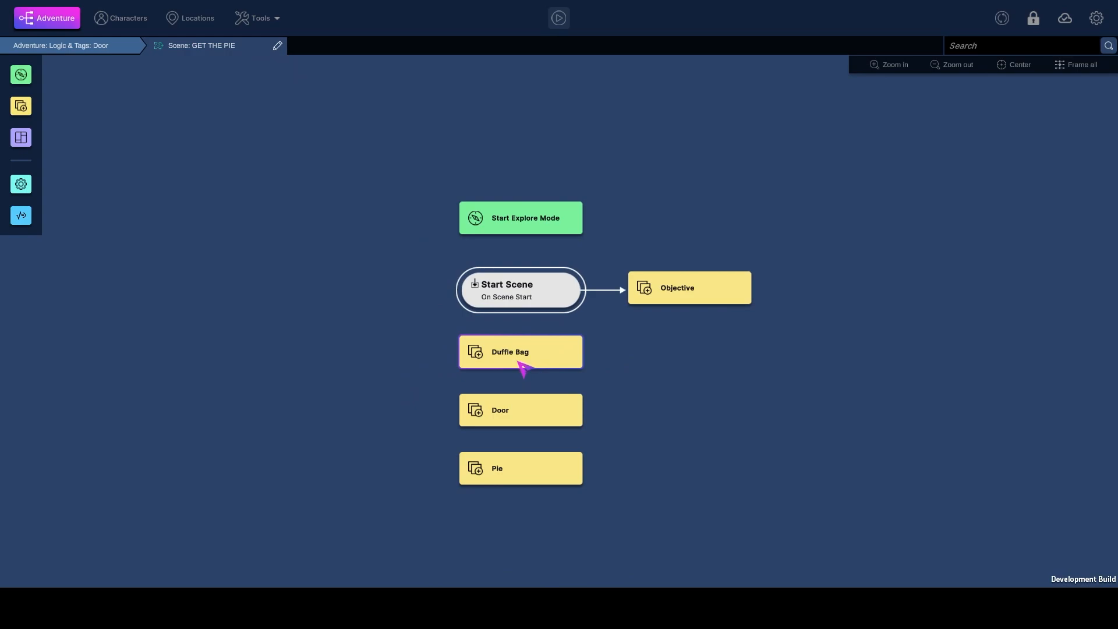
Open the Duffle Bag text event and review the text of the Already Got Key node
double_click(519, 361)
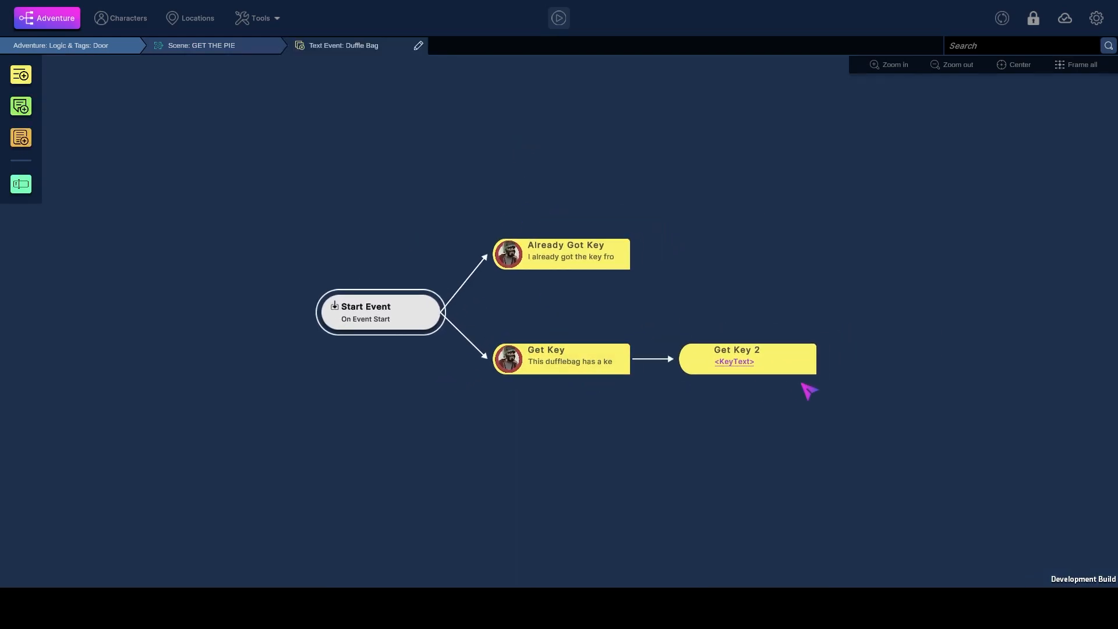
left_click(554, 273)
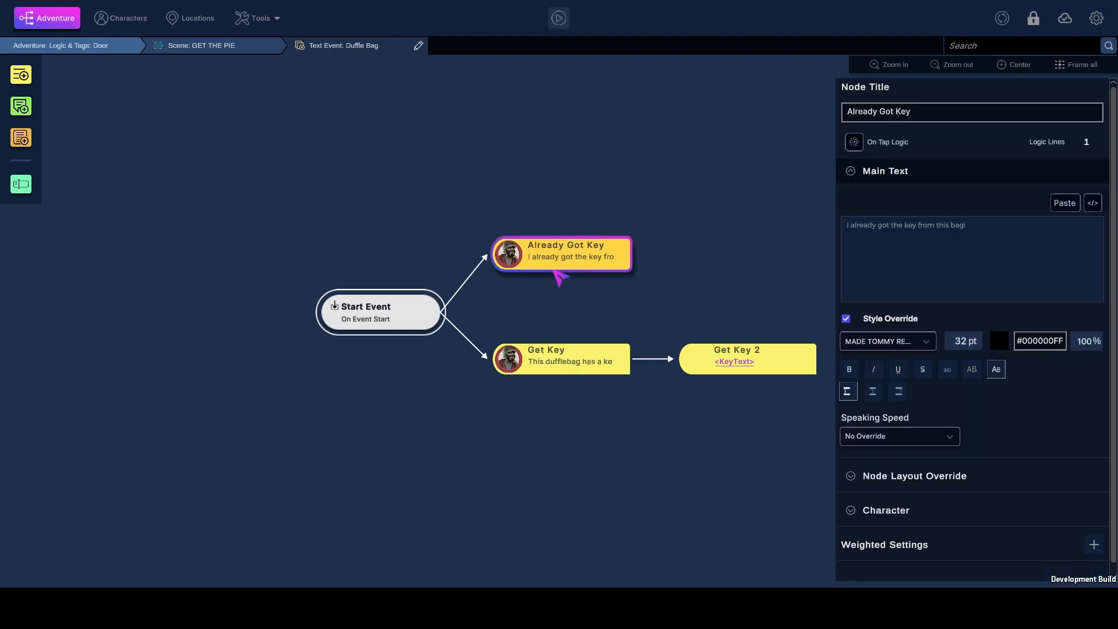
left_click_drag(982, 238, 834, 224)
left_click(751, 290)
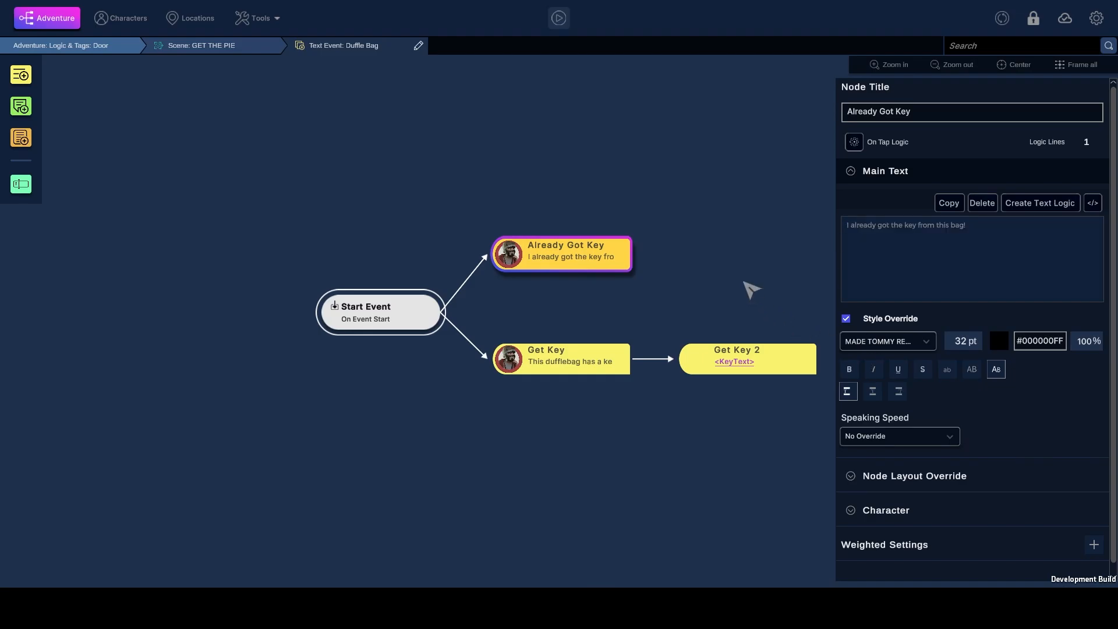
left_click(577, 246)
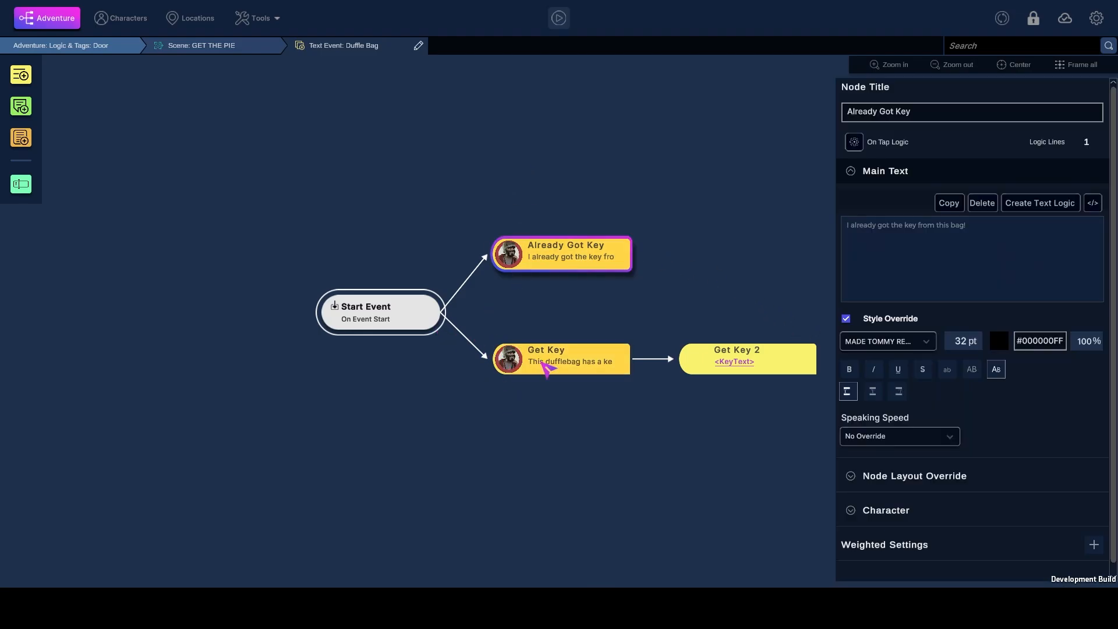
Review the Get Key node and the three lines of its On Tap Logic
left_click(544, 364)
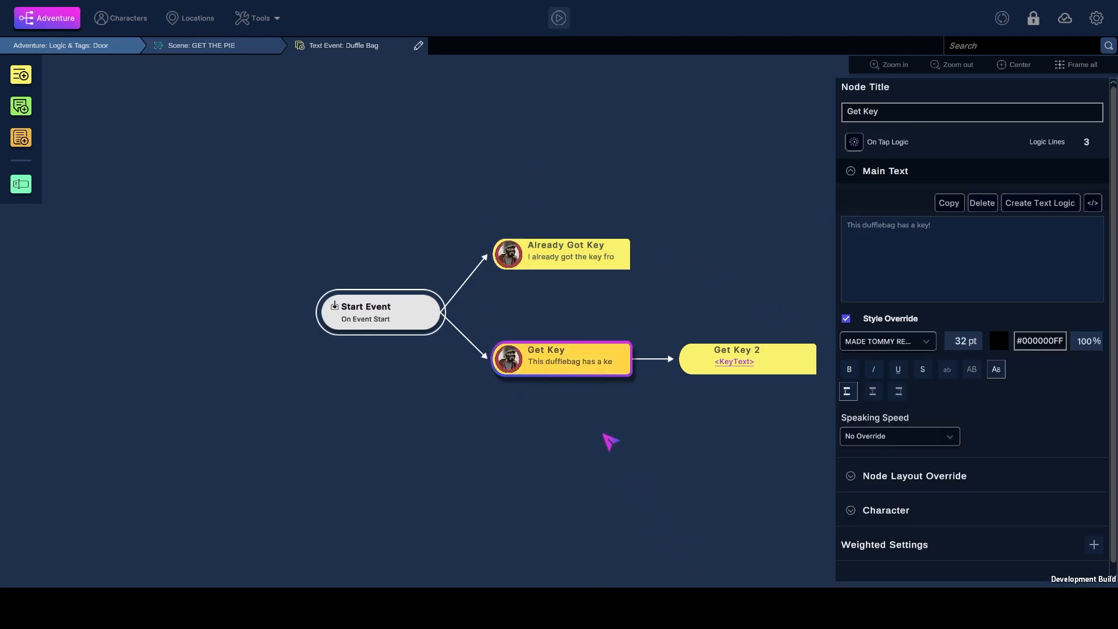
left_click(865, 145)
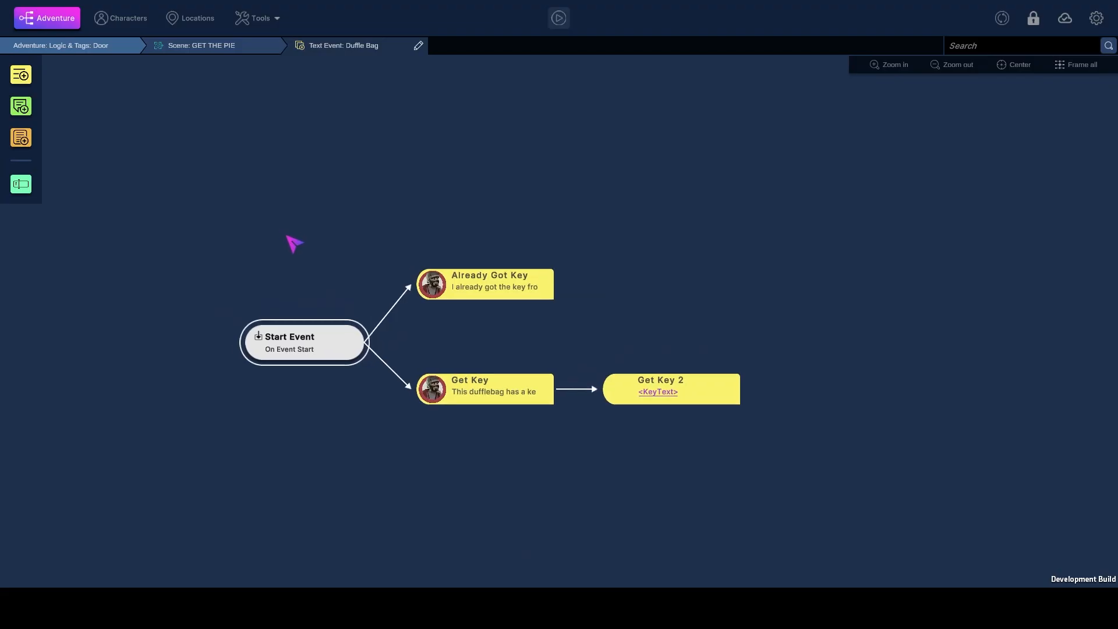
left_click_drag(285, 237, 304, 246)
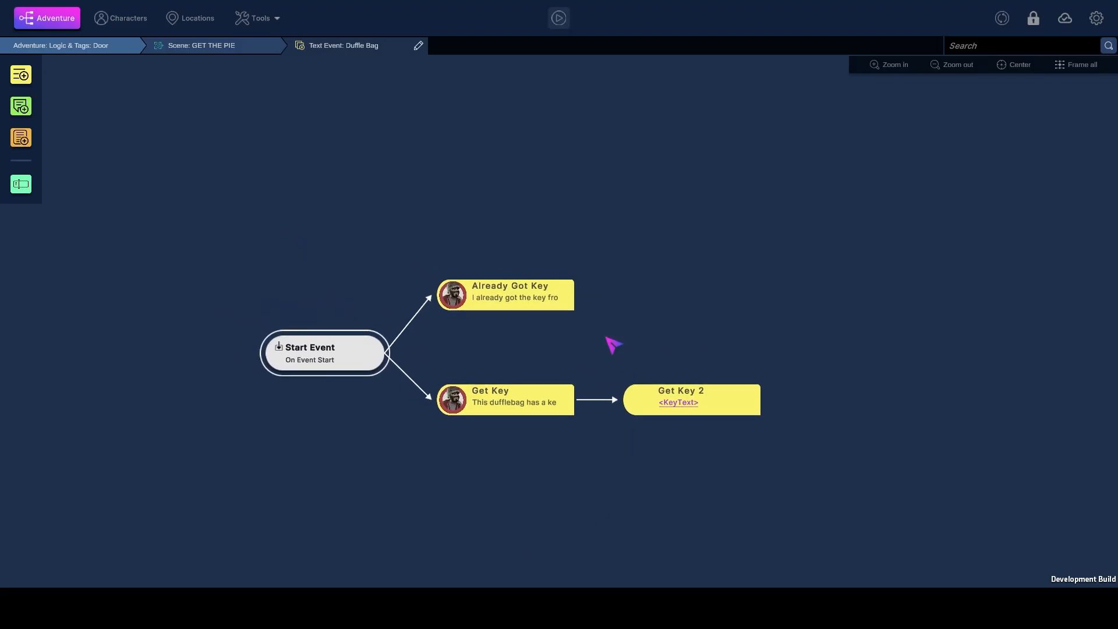
Return to the GET THE PIE scene, open its Door text event and review the text of its Doesn't have Key, Has Key and Door Open nodes
left_click(231, 48)
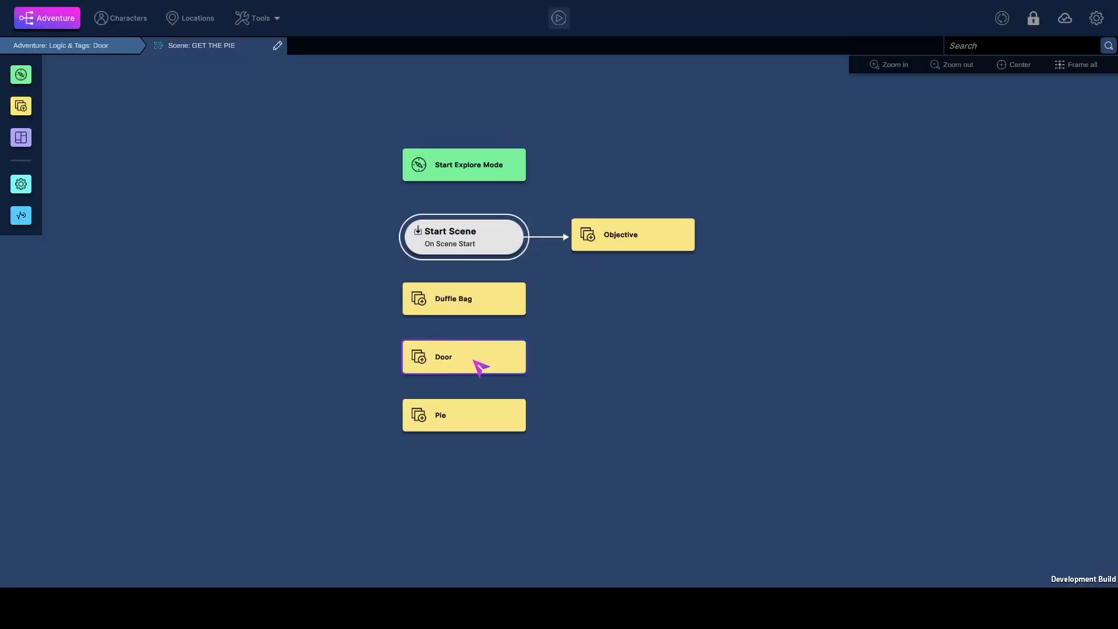
double_click(480, 366)
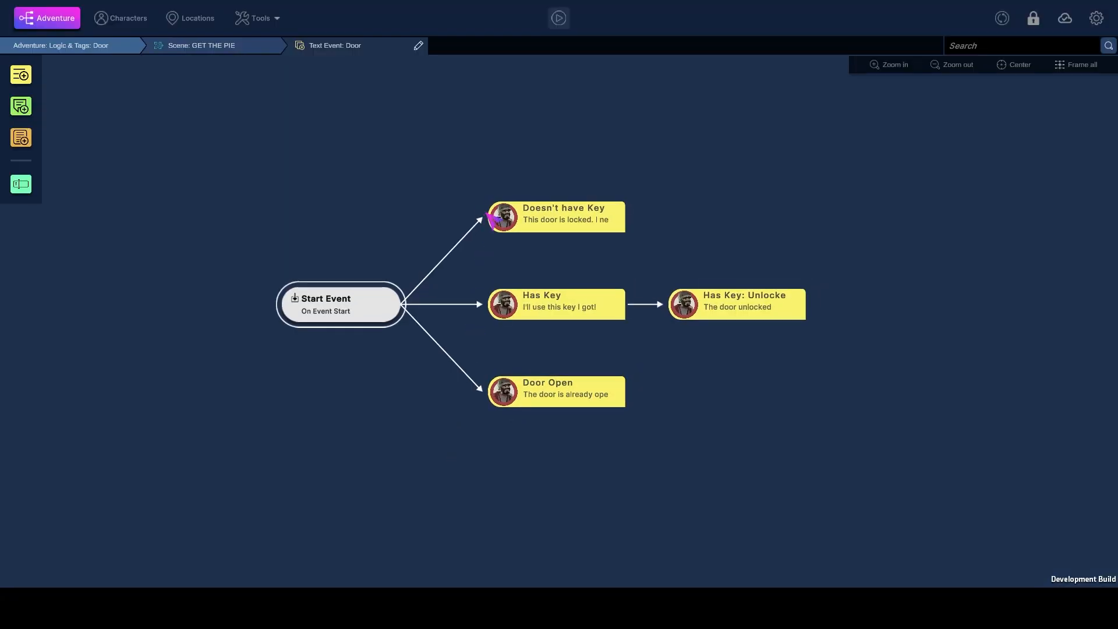
left_click(542, 215)
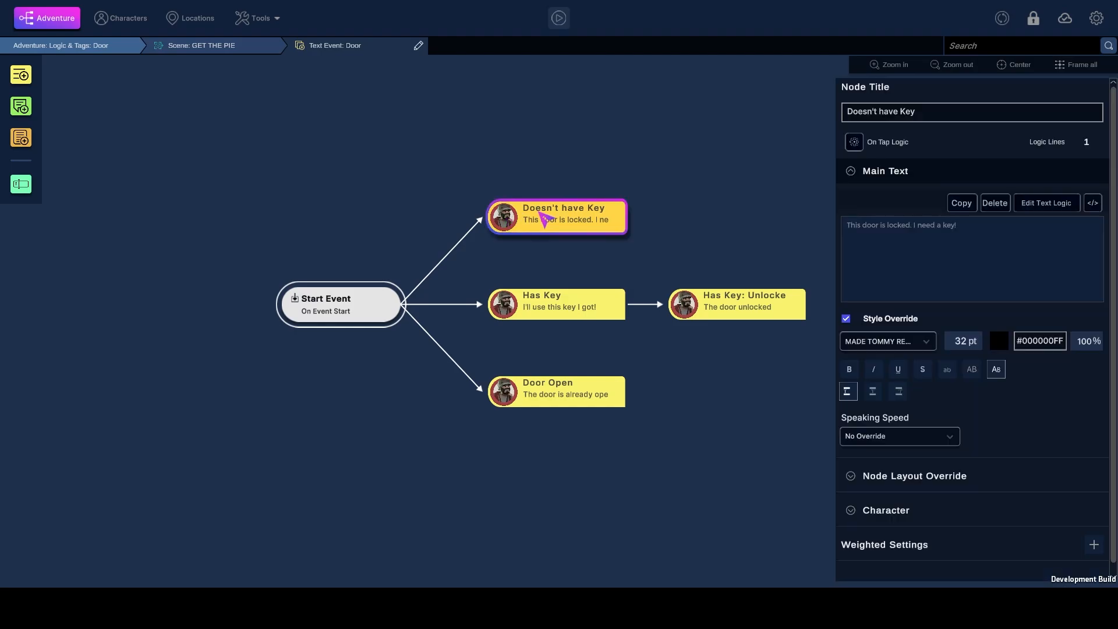
left_click(535, 310)
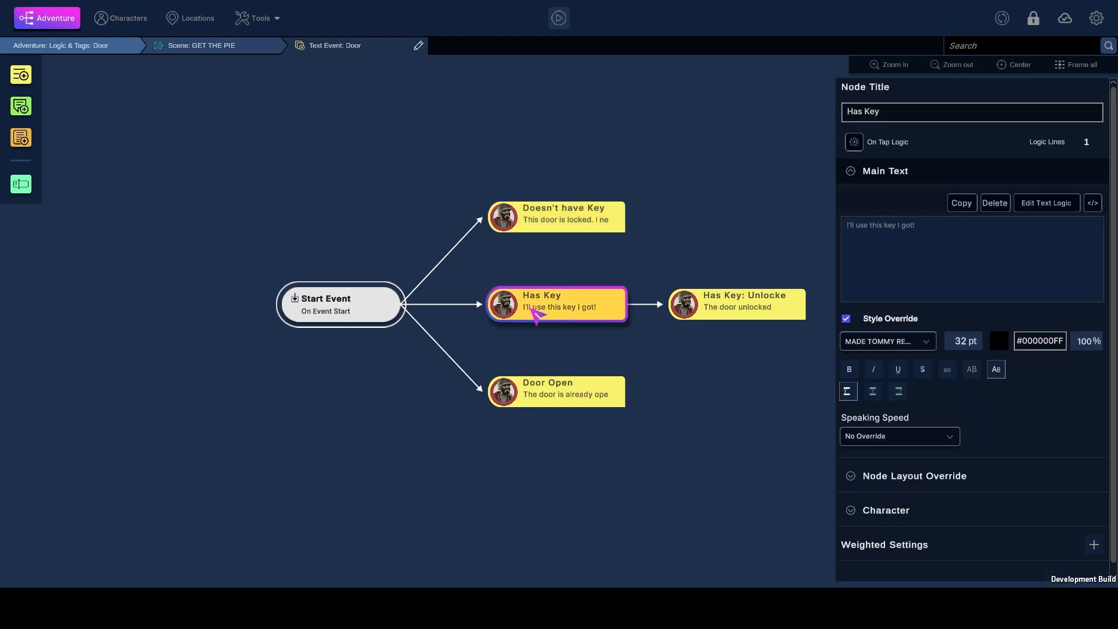
left_click(543, 402)
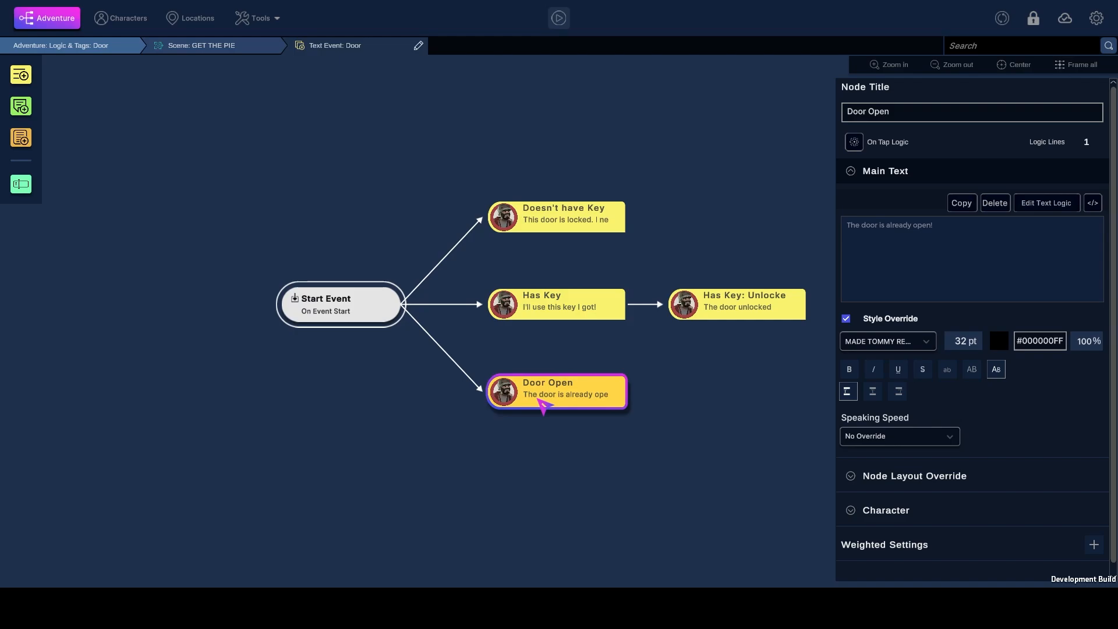
left_click(548, 231)
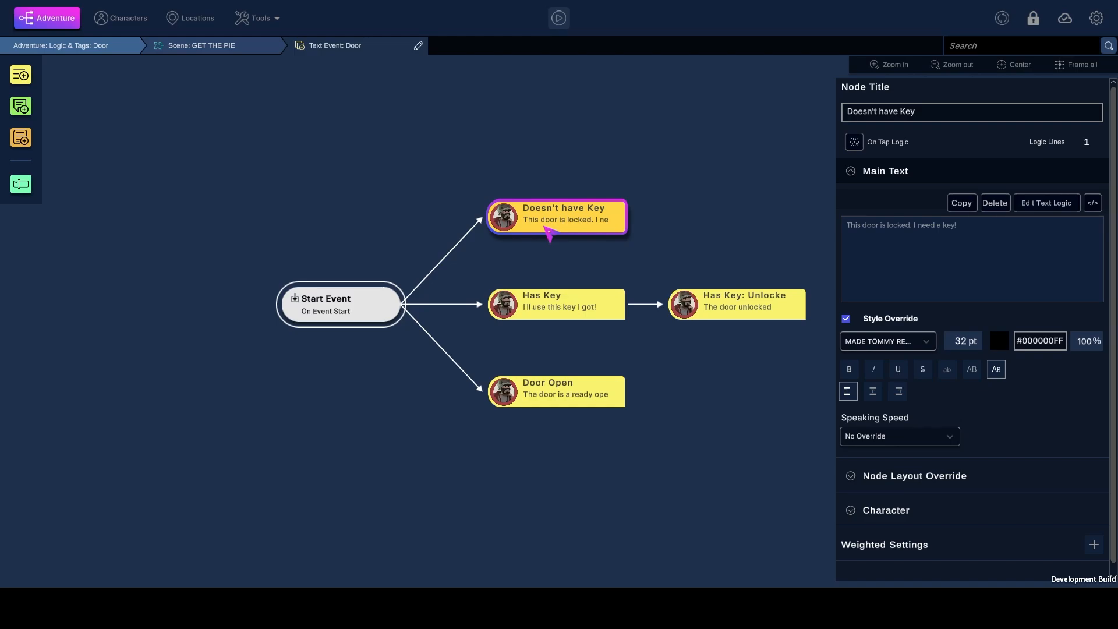
Review the On Tap Logic of the Door event's Has Key node and leave it without saving
left_click(535, 310)
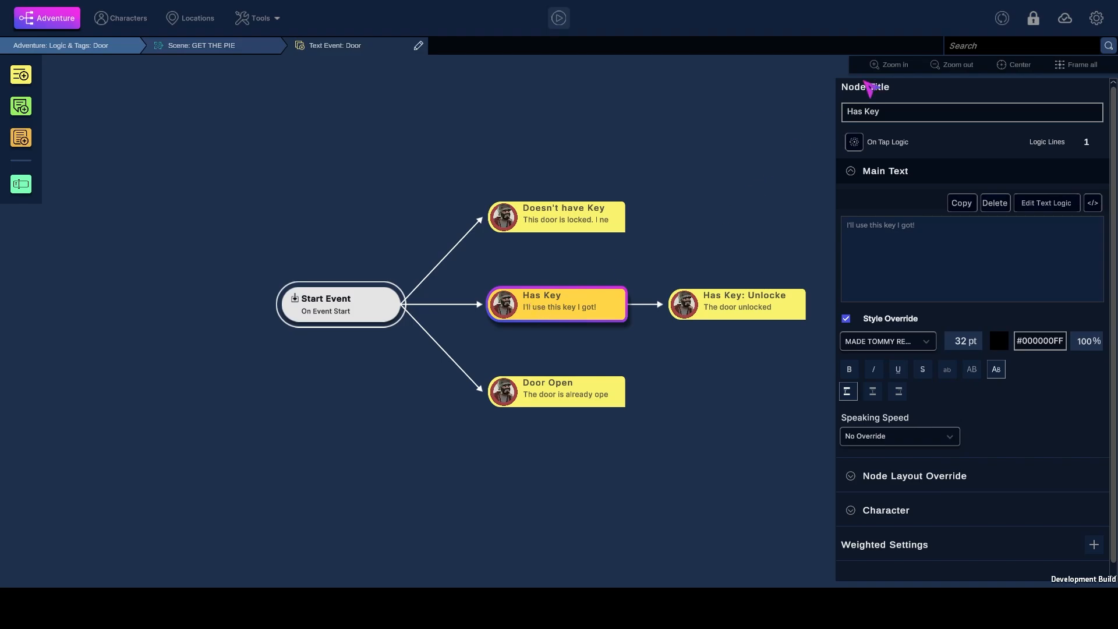
left_click(852, 146)
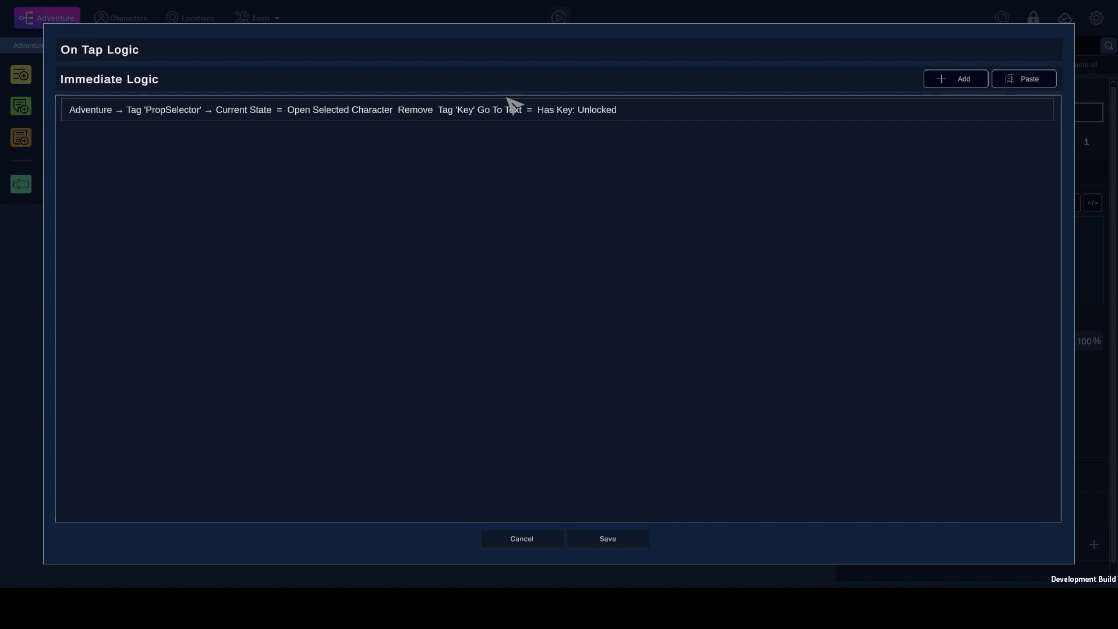
left_click(522, 539)
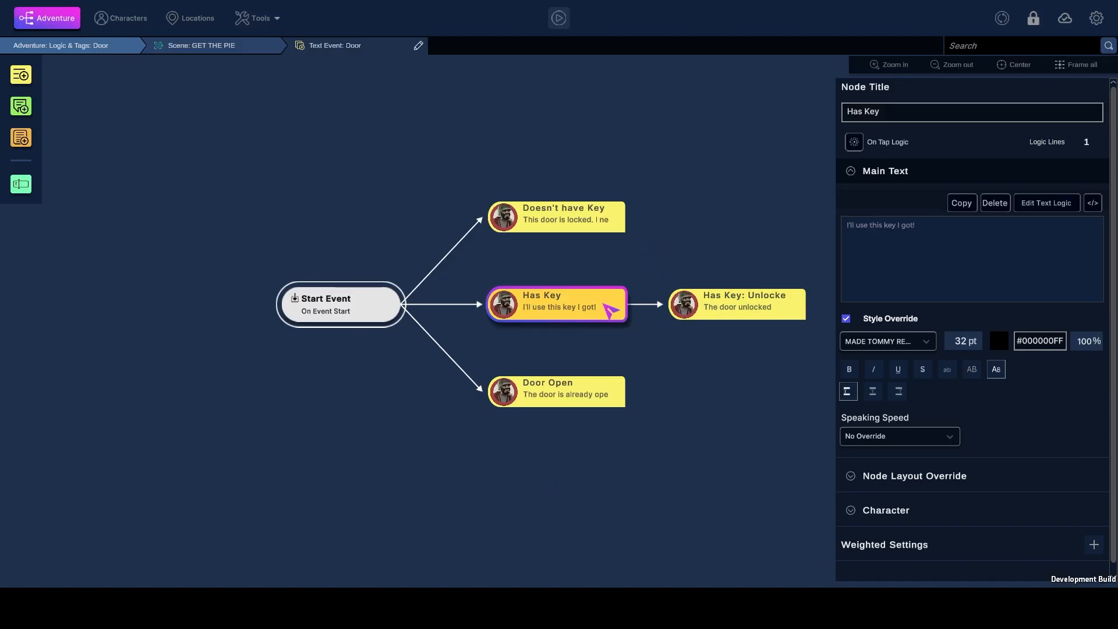
Inspect the Has Key: Unlocked node's text and On Tap Logic, plus the Door Open node
left_click(705, 306)
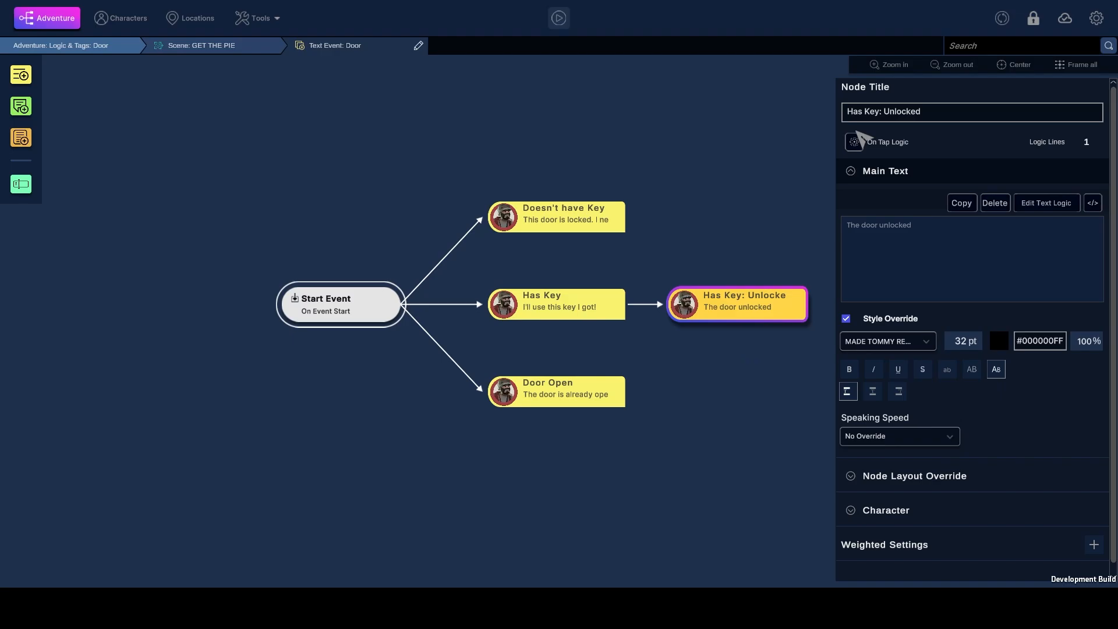
left_click(854, 141)
left_click(522, 537)
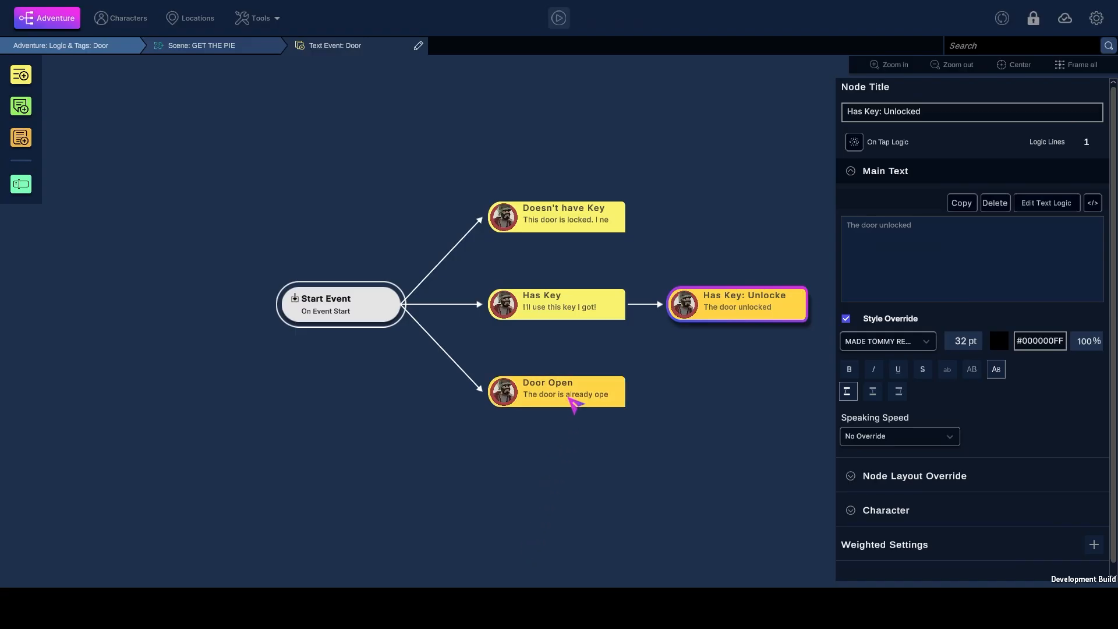
left_click(574, 404)
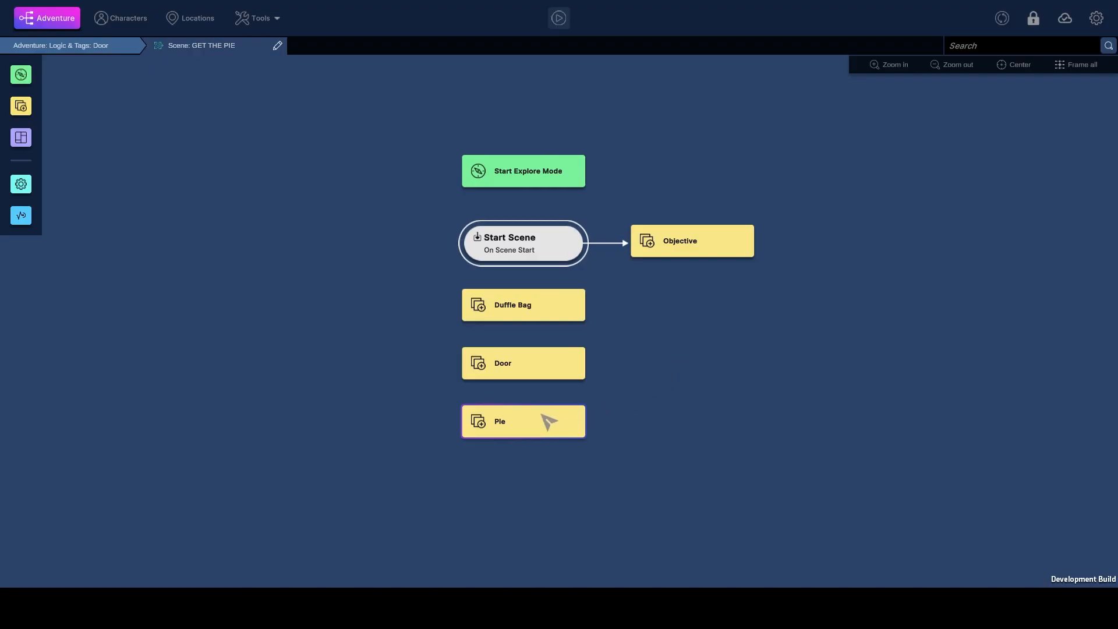
Open the scene's Pie text event and review the THE PIE!!!, Eat the pie??? and No Pie Ending nodes
double_click(541, 421)
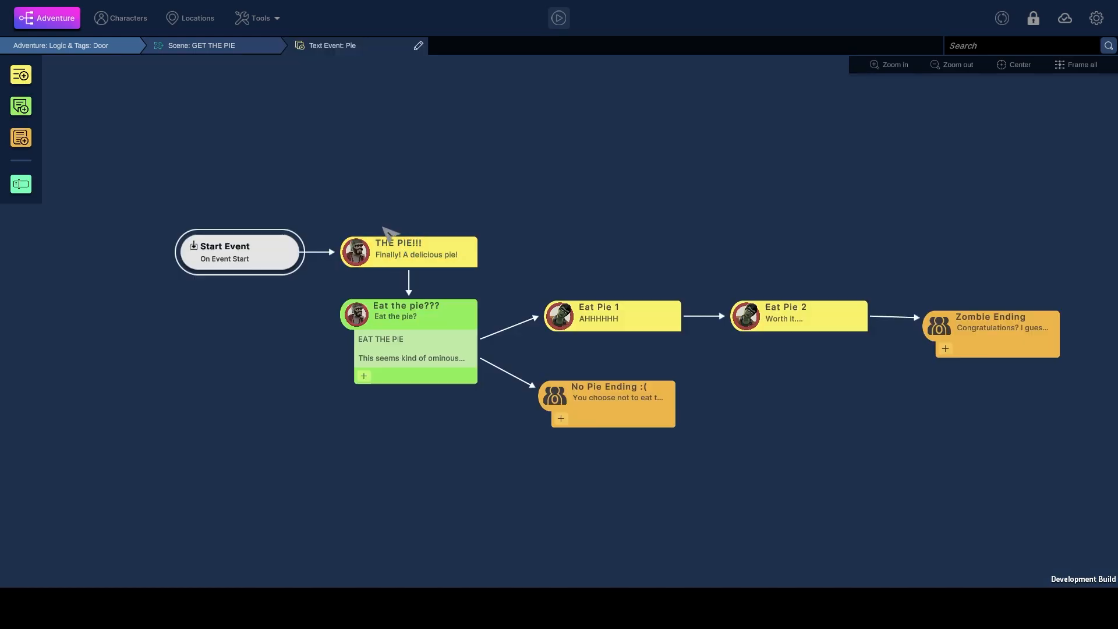
left_click(397, 256)
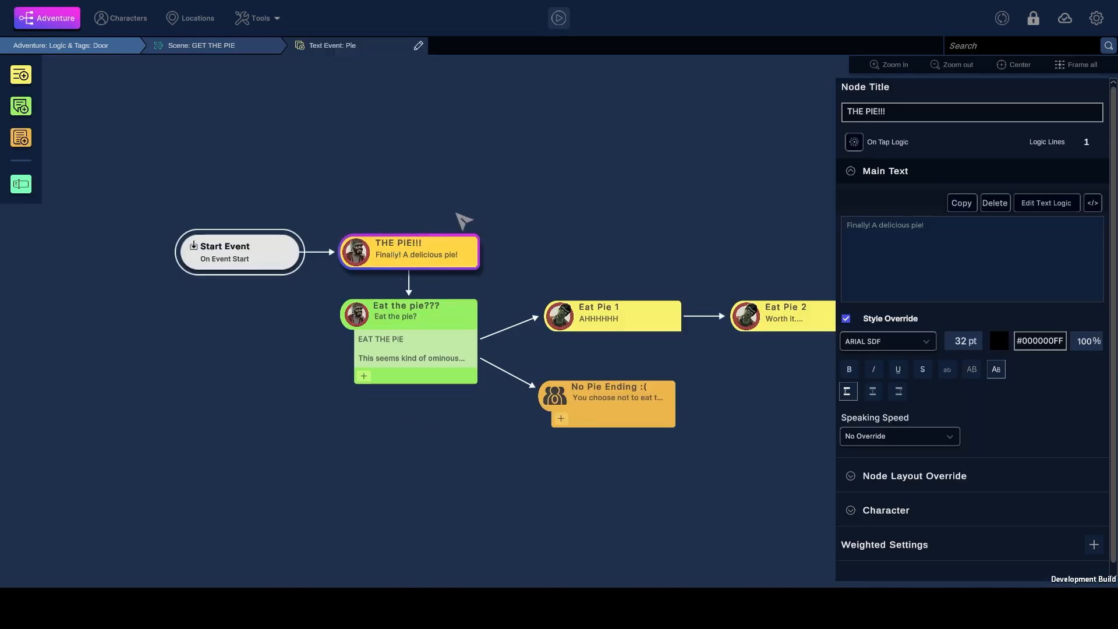
left_click(964, 239)
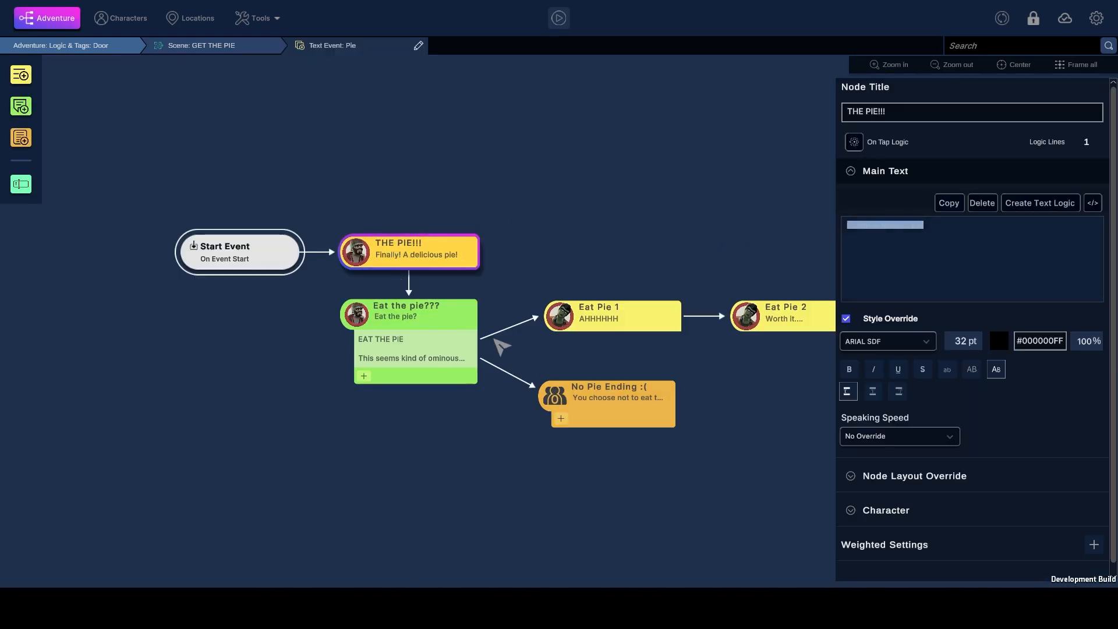
left_click(459, 313)
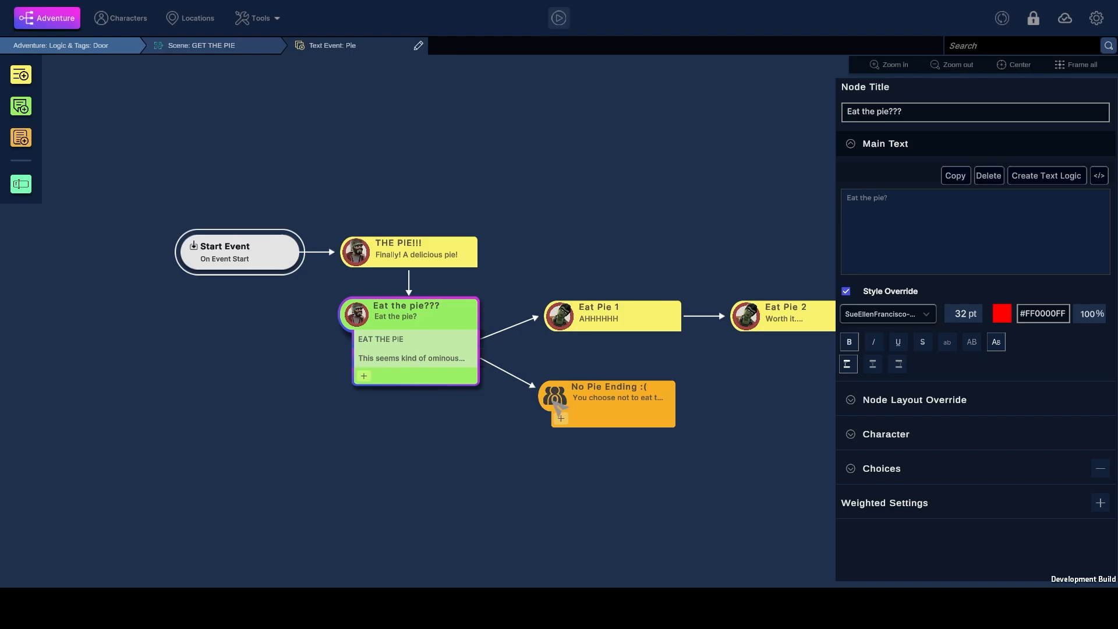
left_click(597, 406)
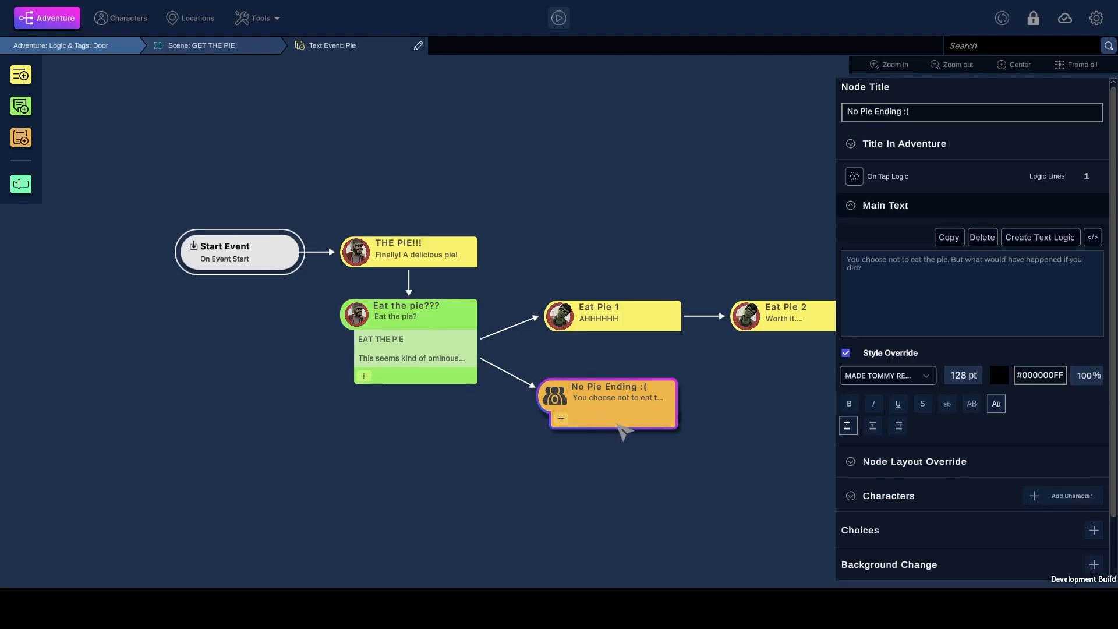
Review the settings of the Eat Pie 1, Eat Pie 2 and Zombie Ending nodes in the Pie event's eating branch
left_click(573, 314)
left_click_drag(679, 254, 499, 246)
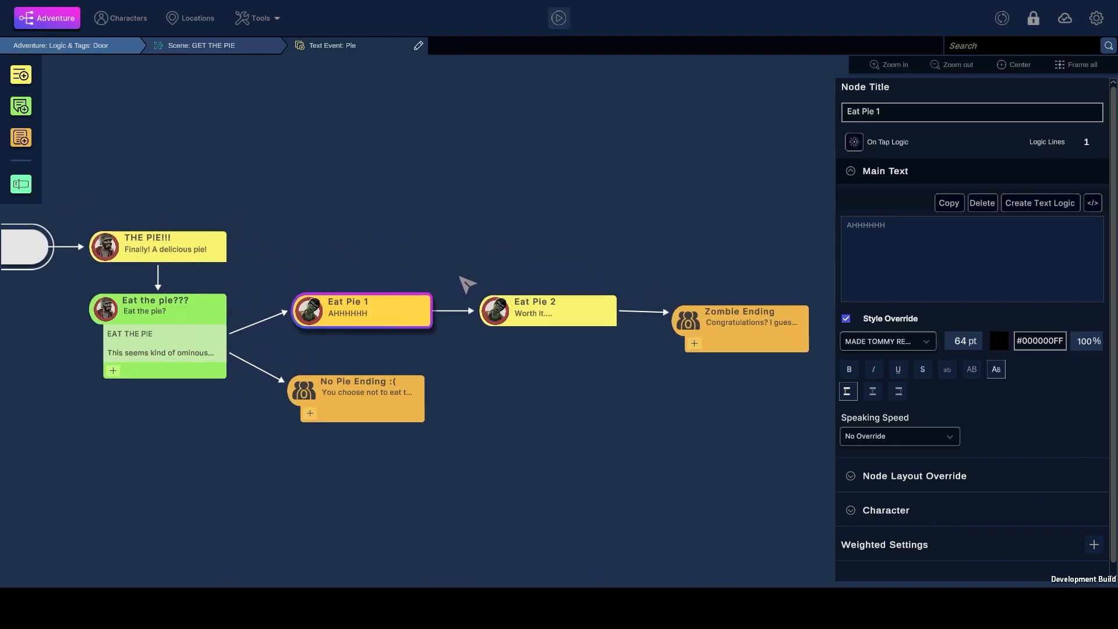
left_click(571, 319)
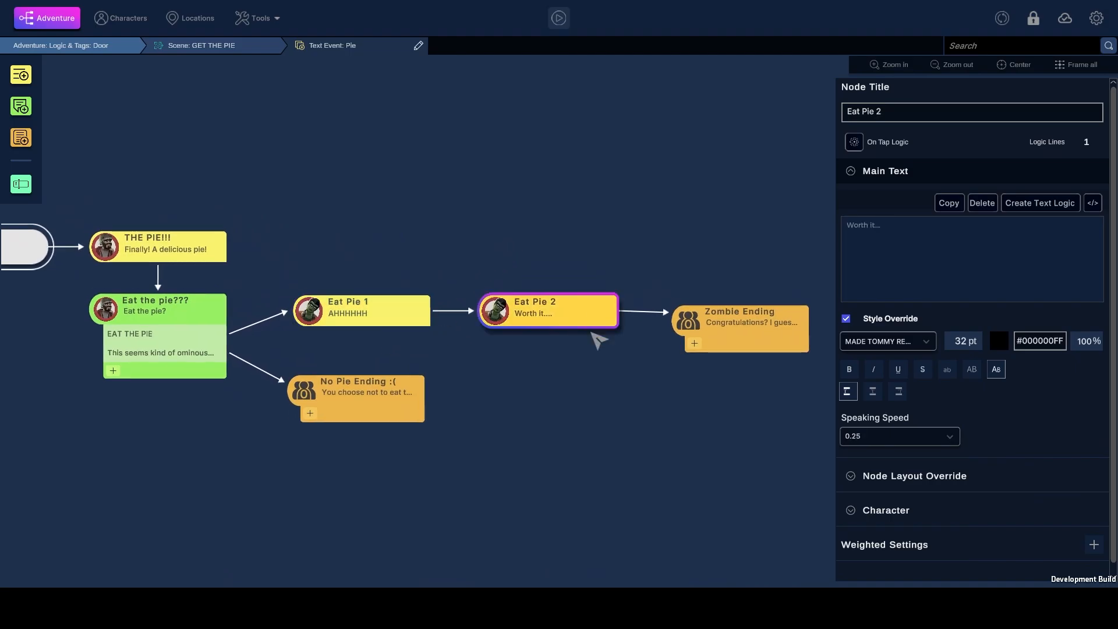
left_click(728, 332)
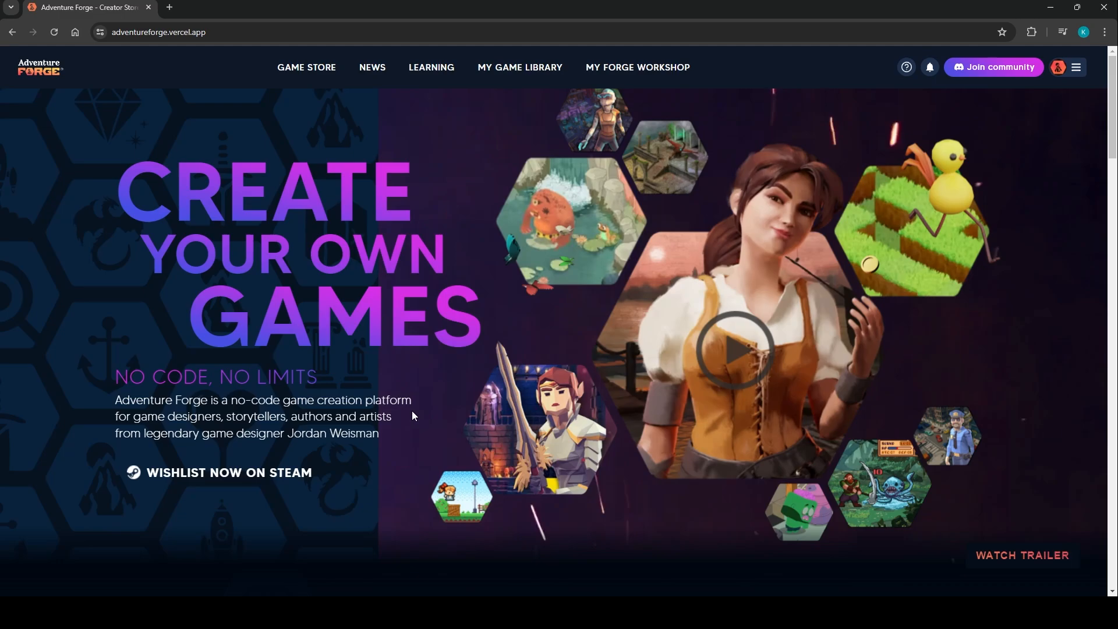
On the Adventure Forge website, open the Polygon - City universe in the game store and its Logic & Tags: Pie - Template adventure
left_click(308, 66)
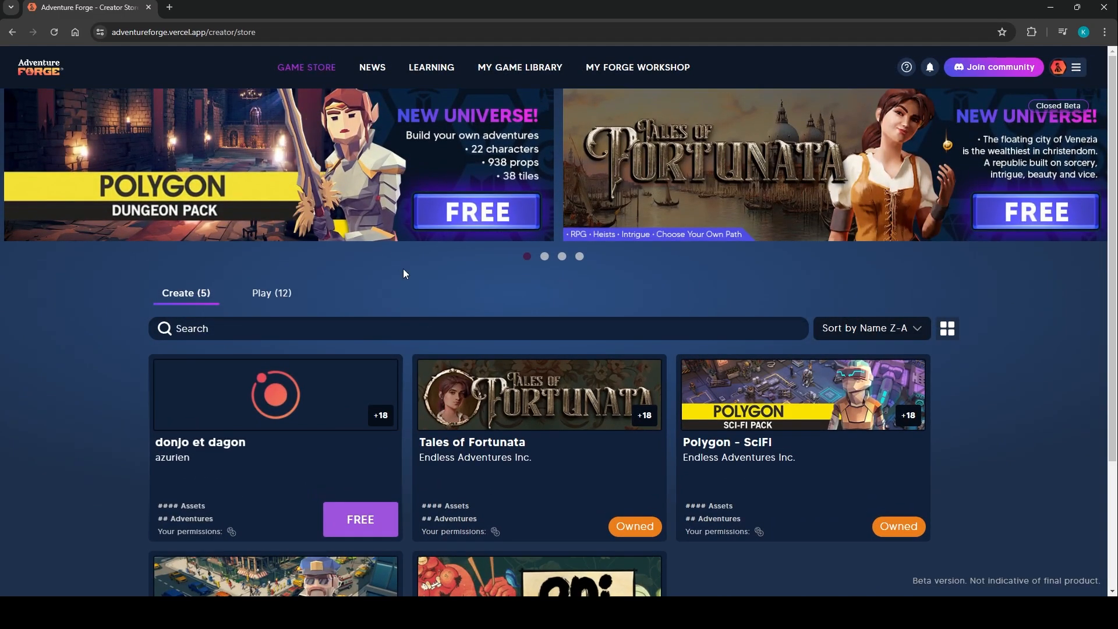
scroll(417, 331, "down", 3)
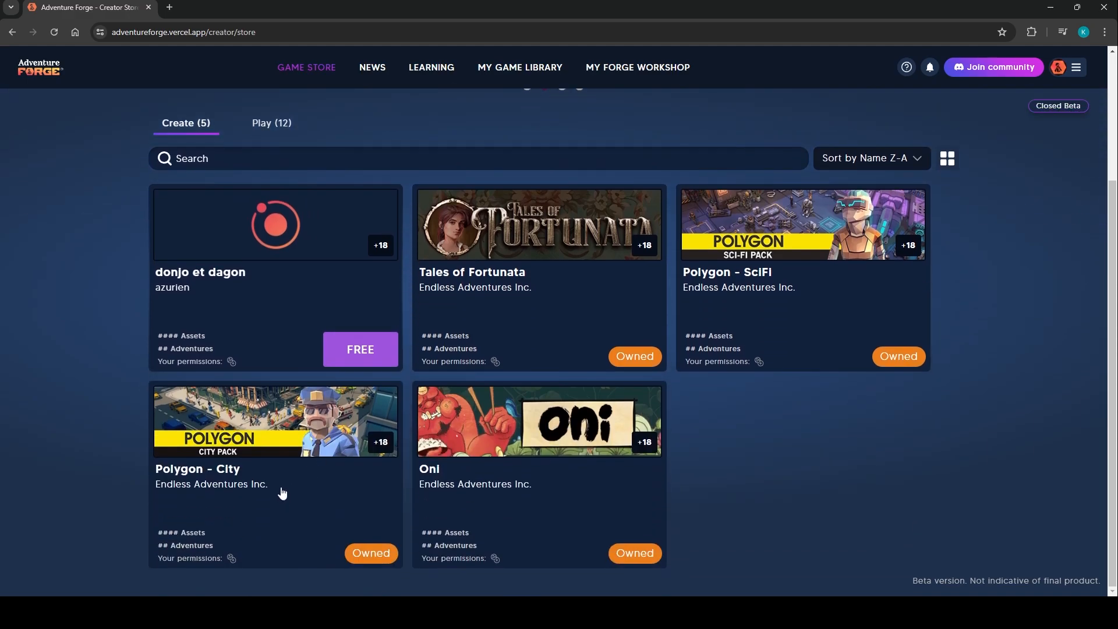
left_click(356, 519)
scroll(507, 364, "down", 2)
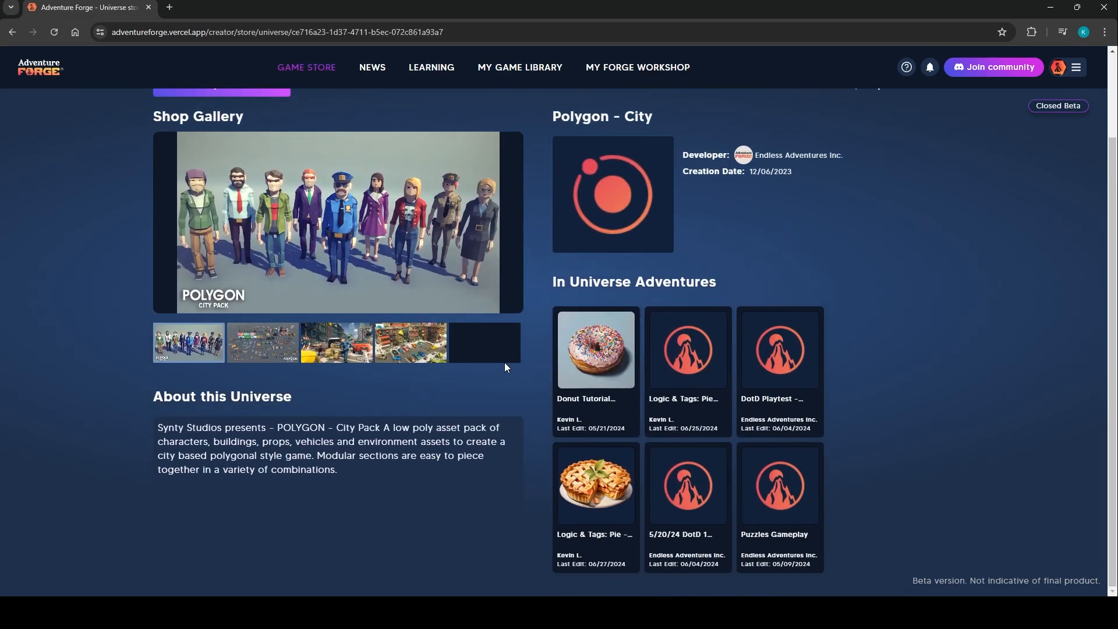
left_click(600, 502)
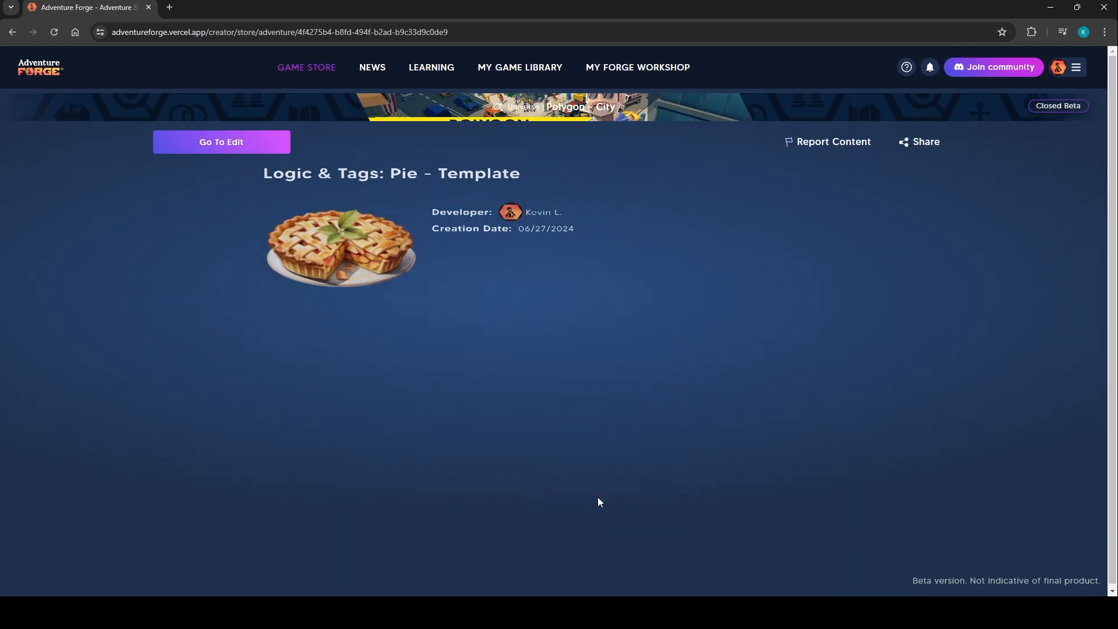